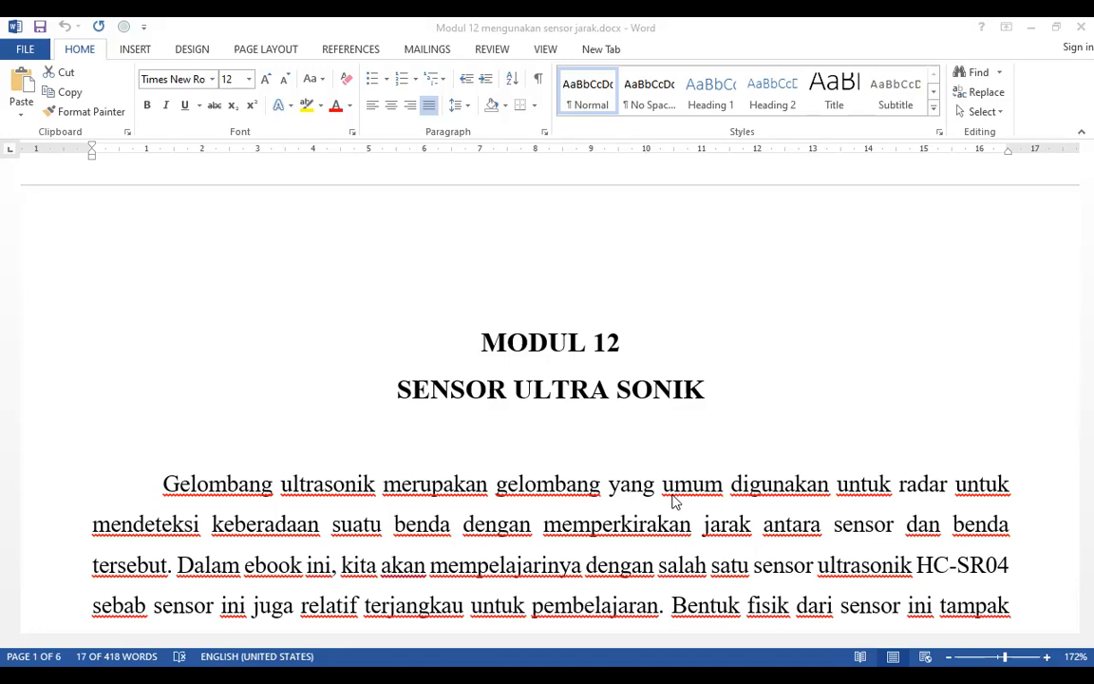
Read the module's introduction to the HC-SR04 ultrasonic sensor and section 12.1 on how the sensor works.
scroll(673, 495, "down", 15)
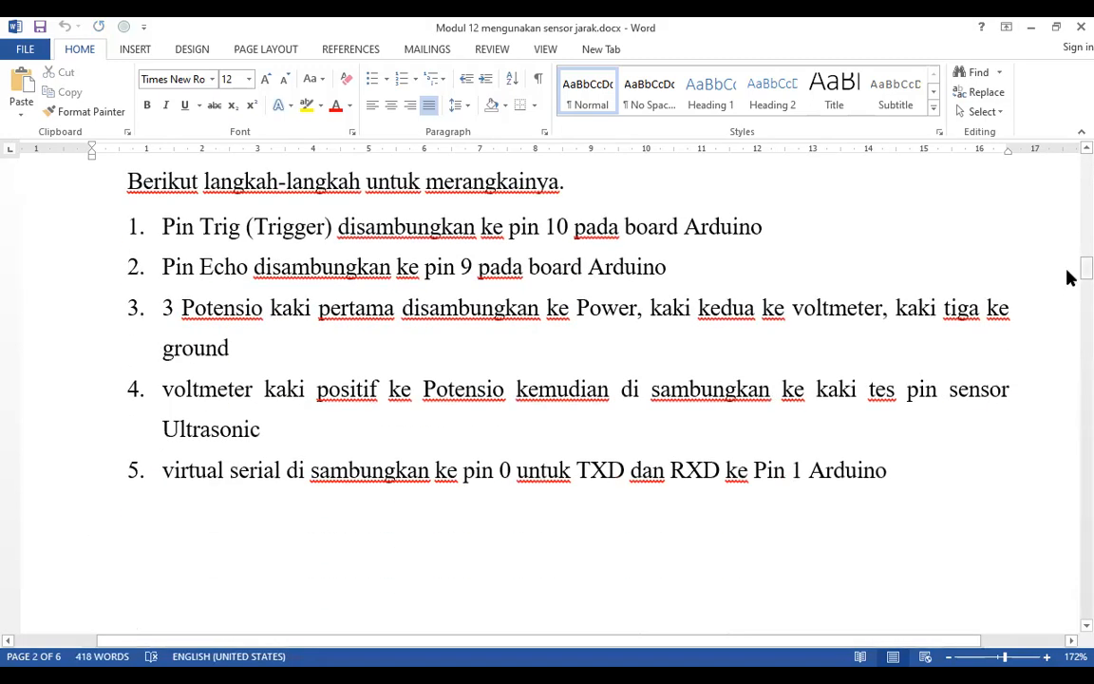
left_click_drag(1066, 278, 1068, 178)
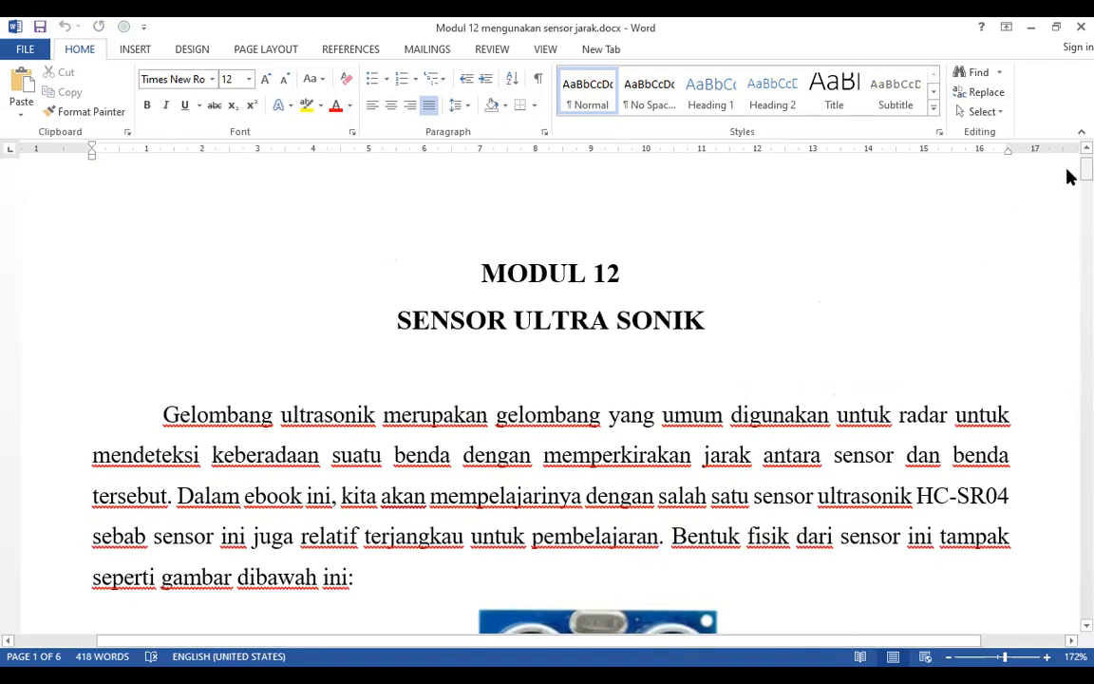
left_click_drag(1067, 178, 1067, 194)
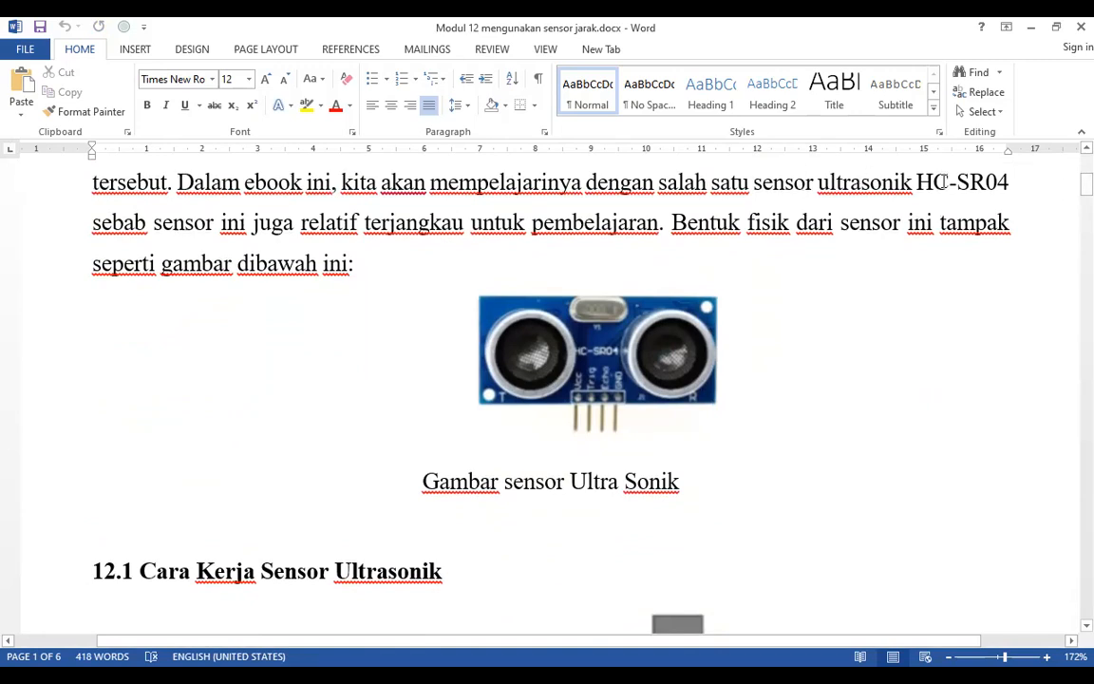
left_click_drag(957, 182, 988, 183)
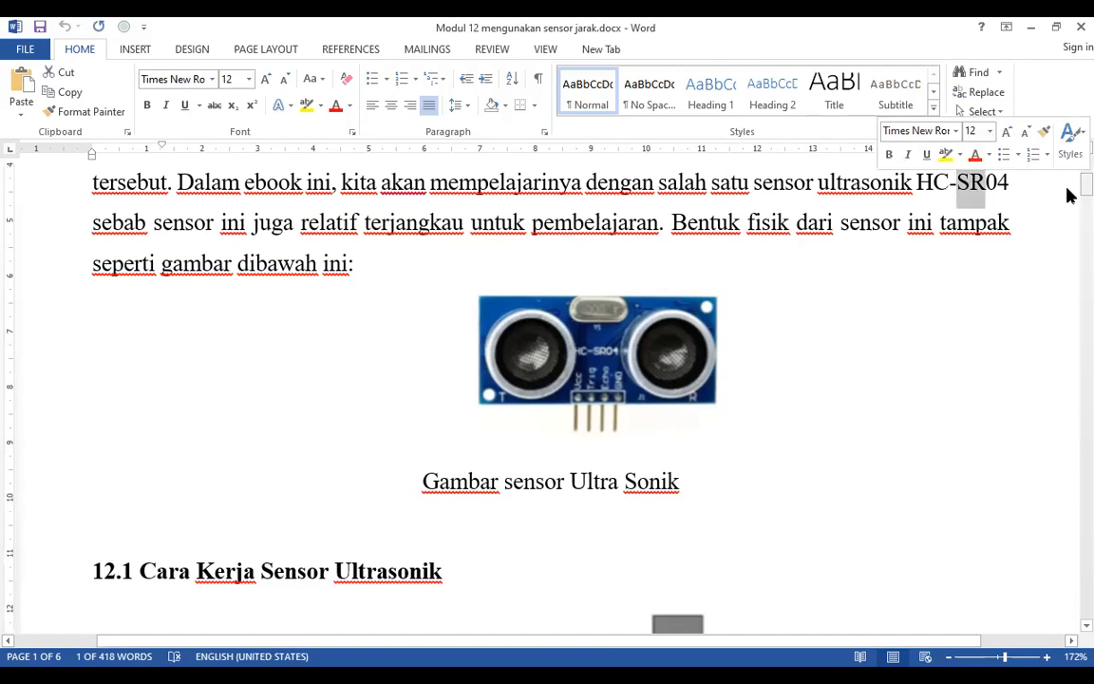
left_click_drag(1067, 194, 1067, 209)
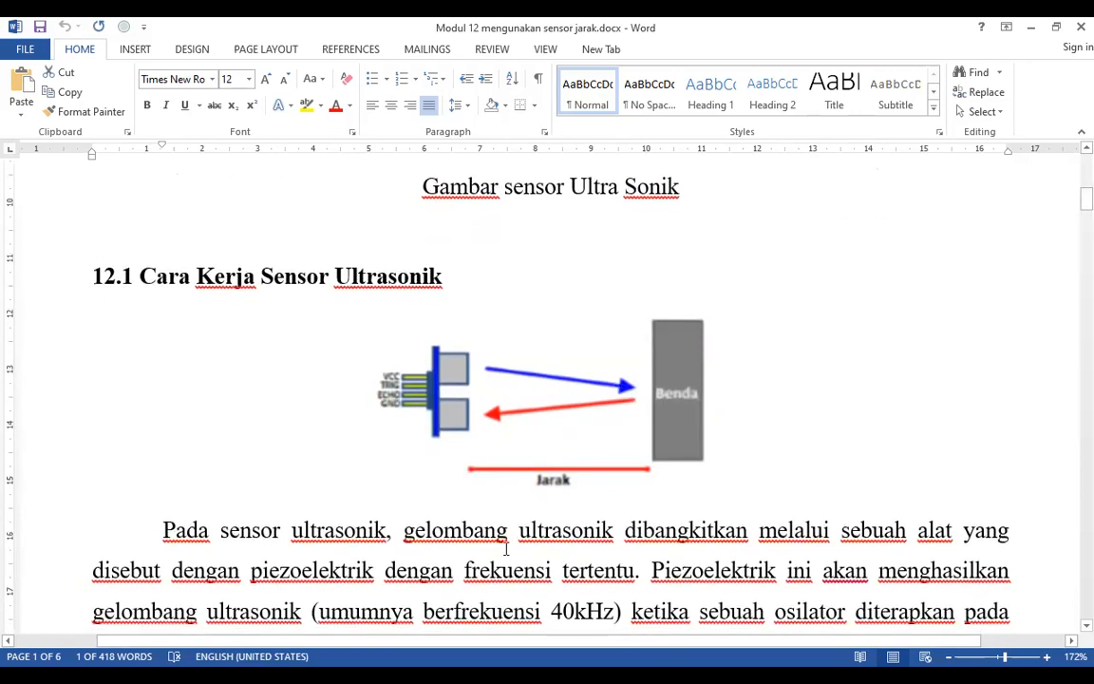
left_click_drag(404, 532, 424, 533)
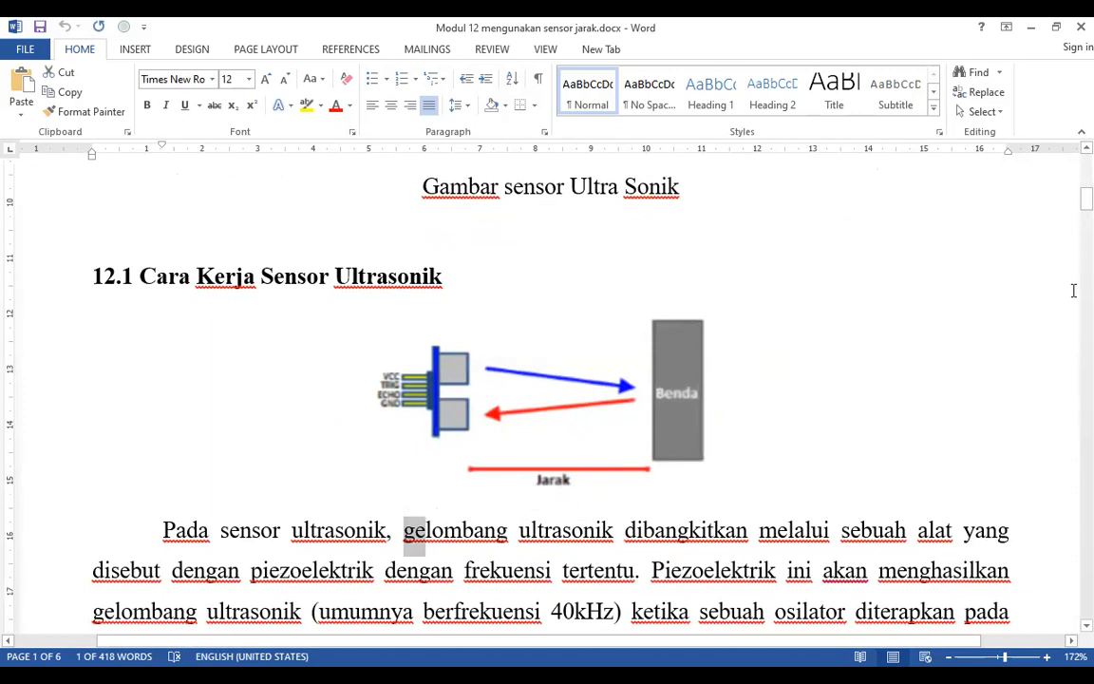
scroll(1070, 202, "down", 1)
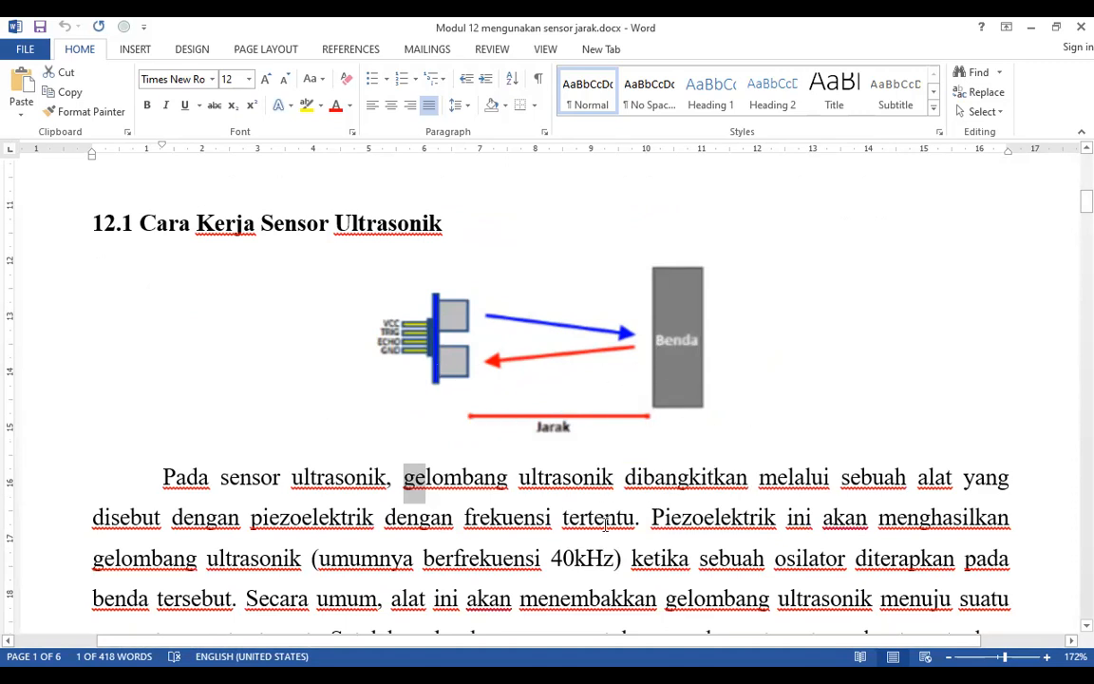
Review section 12.2's component list, wiring steps, circuit schematic, and the instructions for downloading and installing the ultrasonic library.
left_click_drag(1068, 203, 1069, 249)
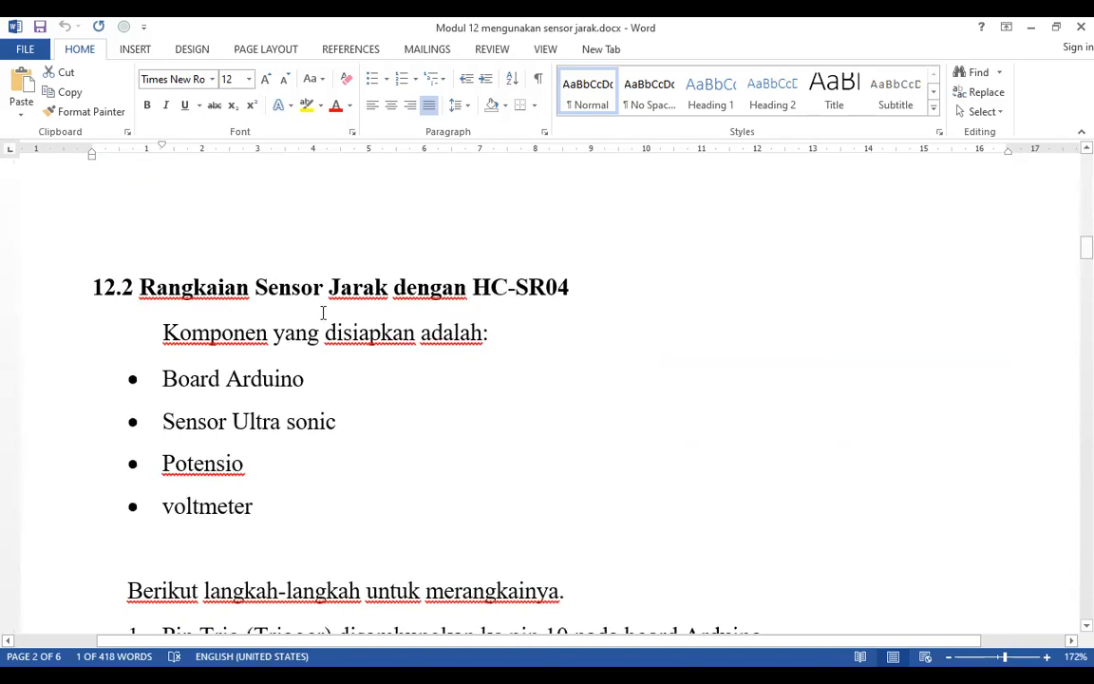
left_click(207, 423)
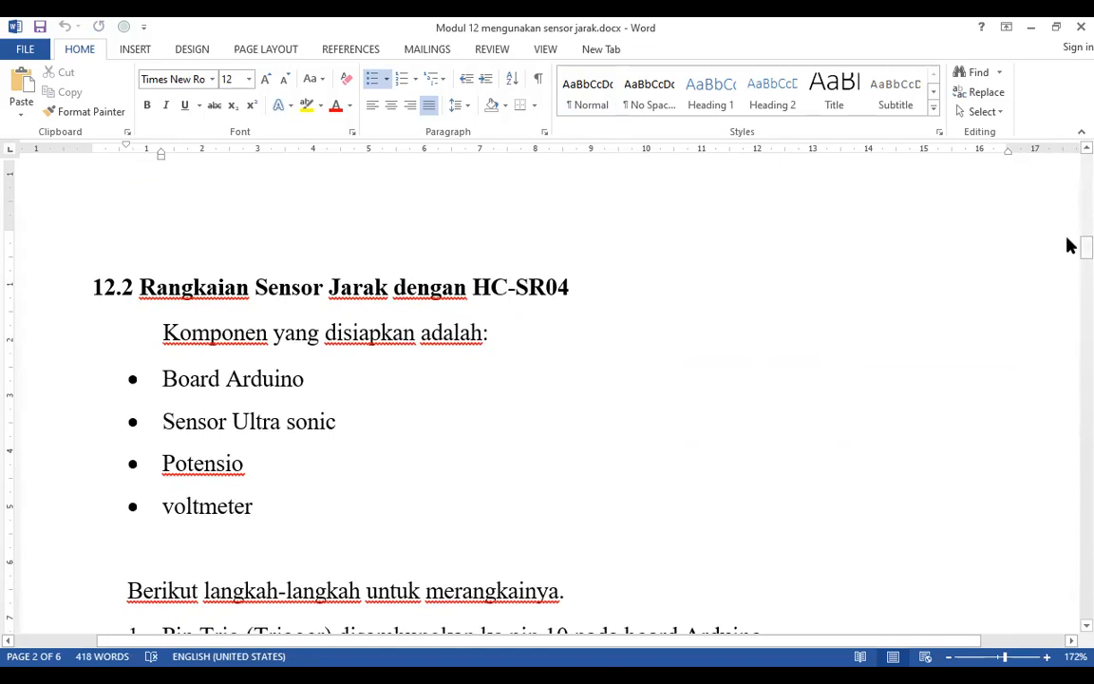
left_click_drag(1083, 245, 1069, 339)
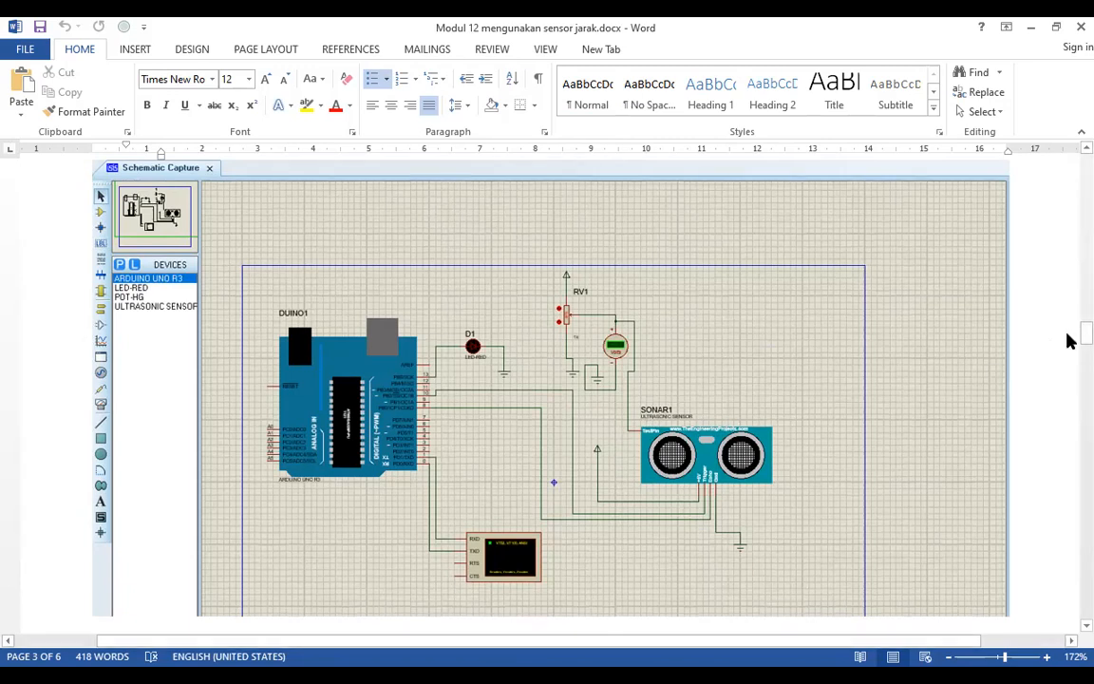
scroll(1069, 356, "down", 3)
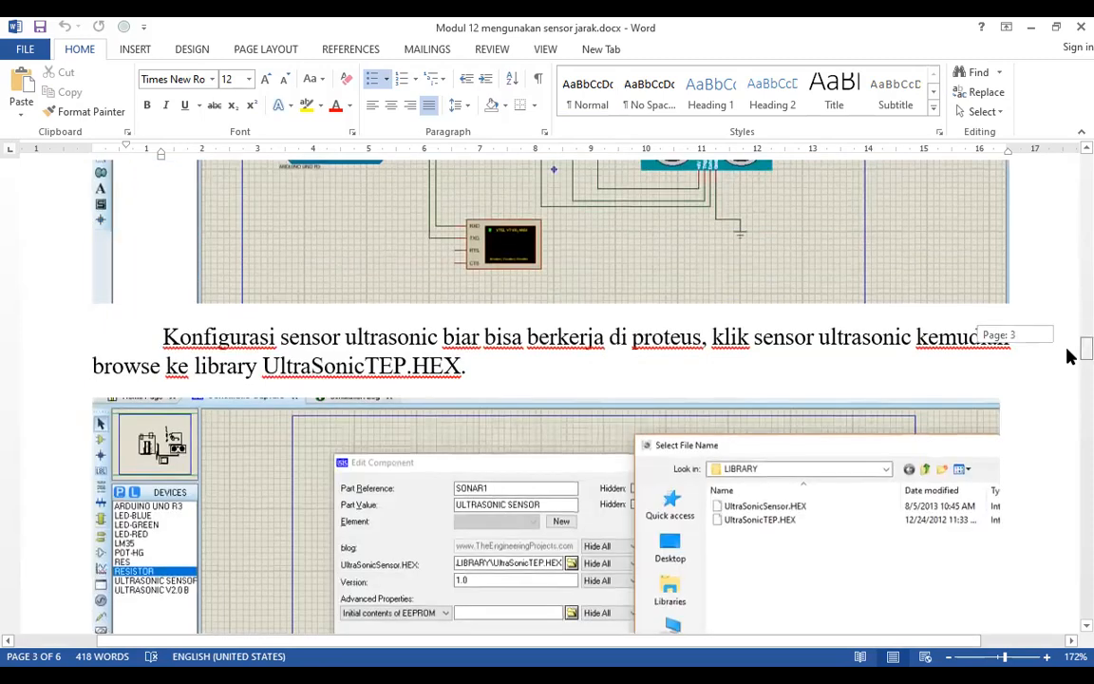
mouse_move(1070, 356)
left_mouse_down()
mouse_move(1067, 390)
mouse_move(1067, 375)
left_mouse_up()
left_click_drag(861, 397, 91, 395)
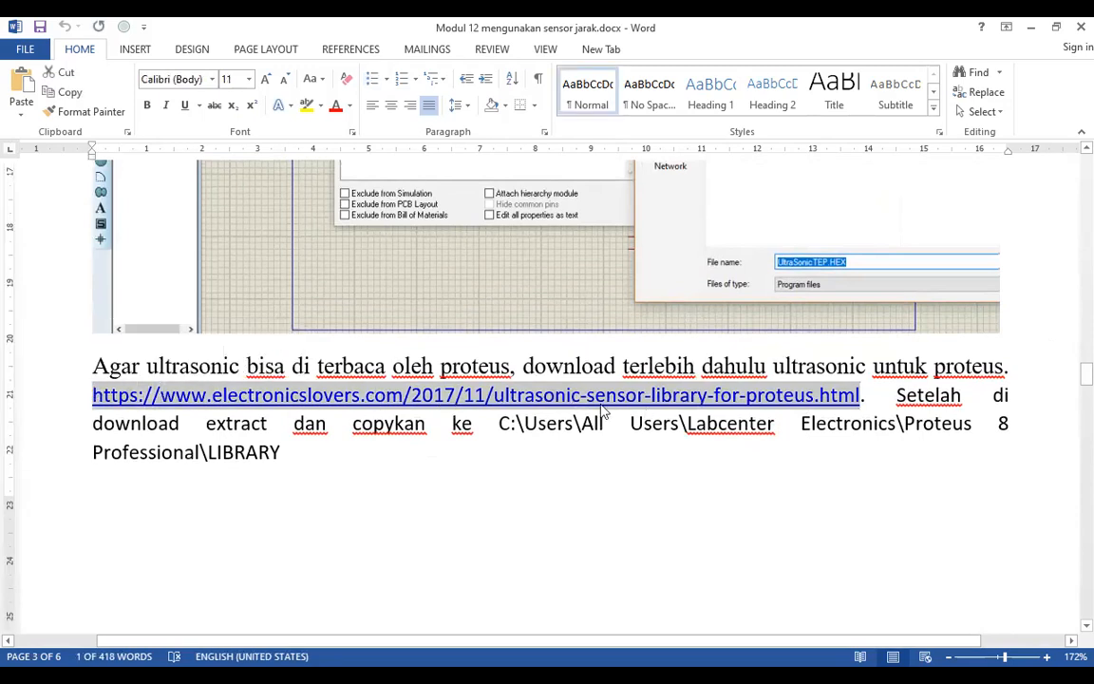
left_click_drag(1068, 389, 1068, 353)
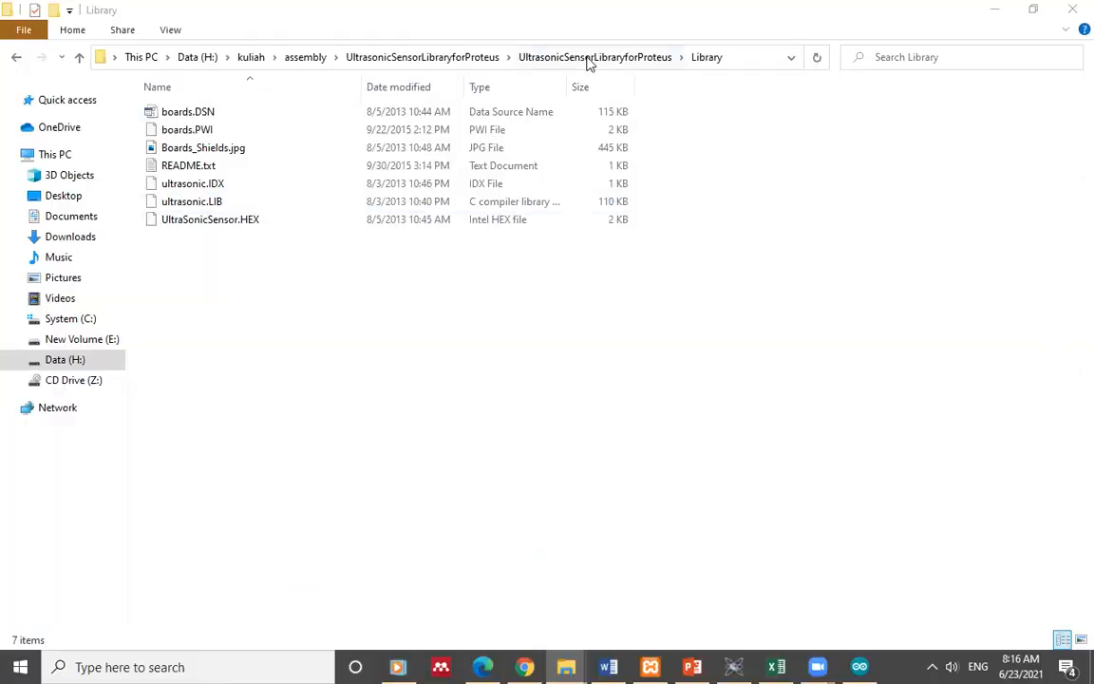
Copy ultrasonic.IDX, ultrasonic.LIB and UltraSonicSensor.HEX from the downloaded UltrasonicSensorLibraryforProteus Library folder.
left_click(201, 188)
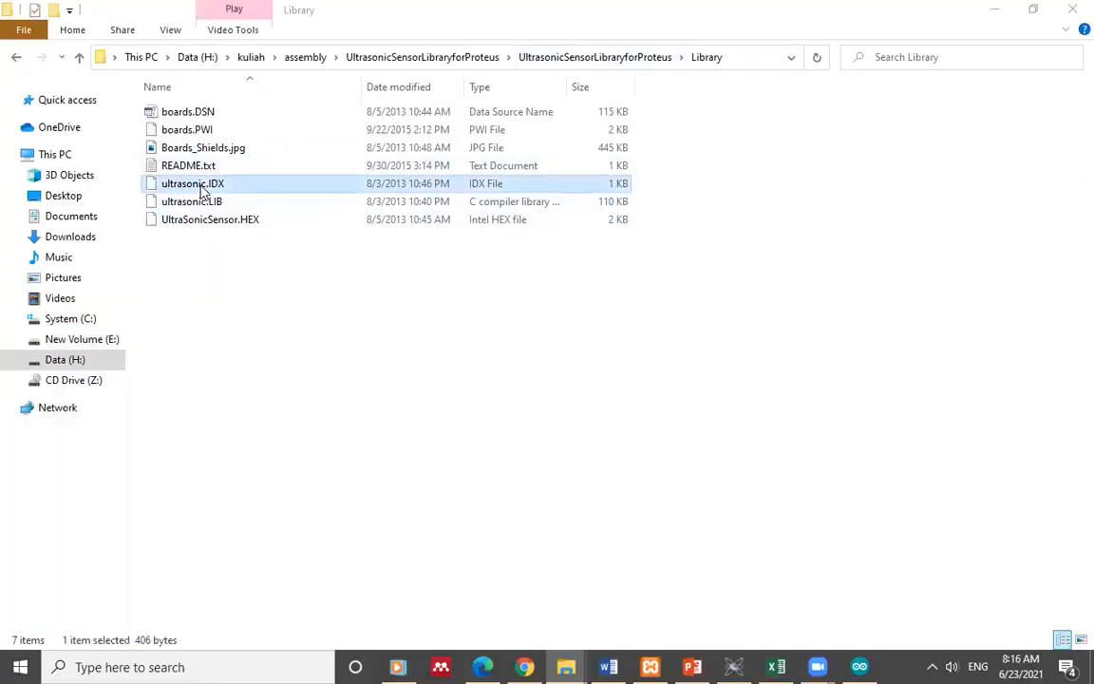
key("shift+Down")
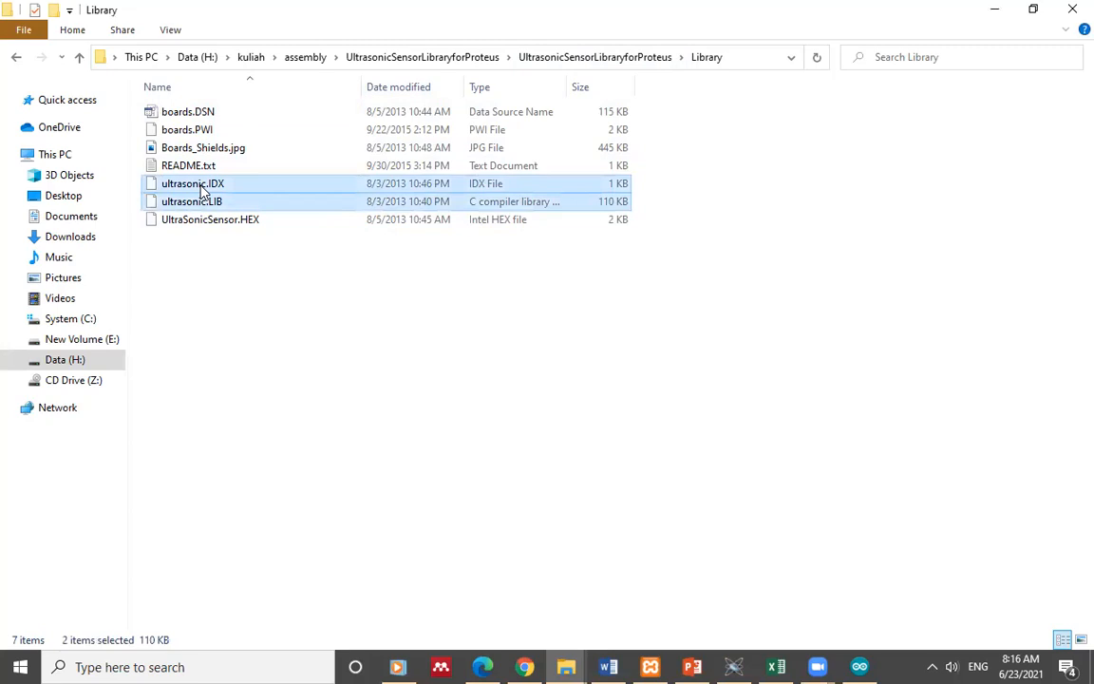
key("shift+Down")
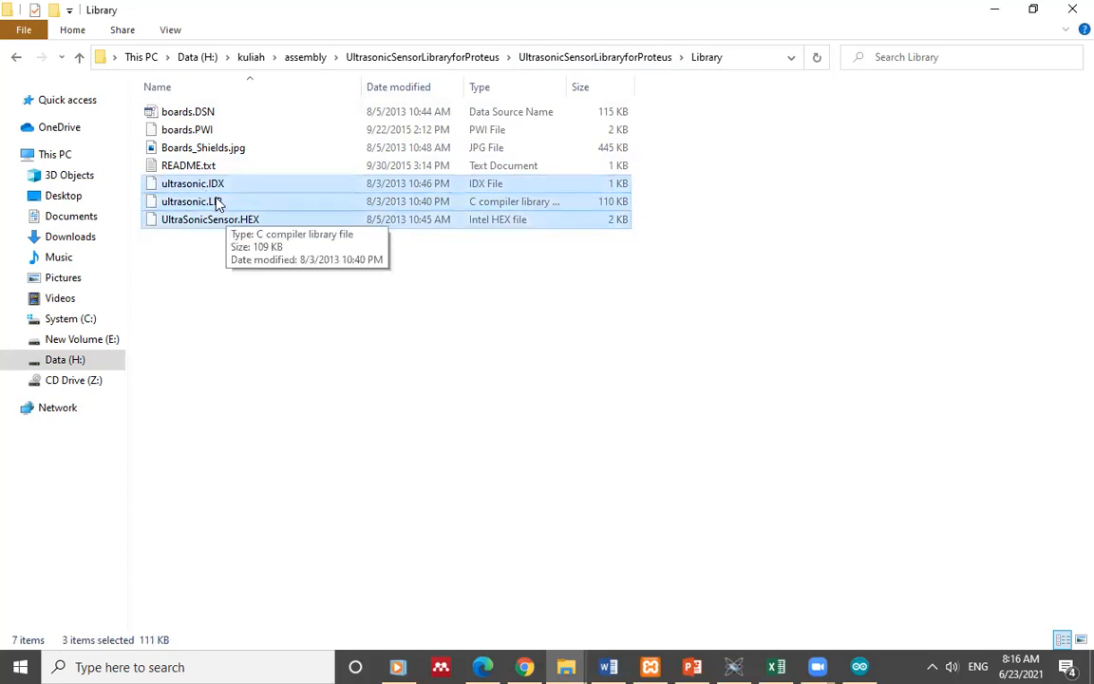
right_click(217, 203)
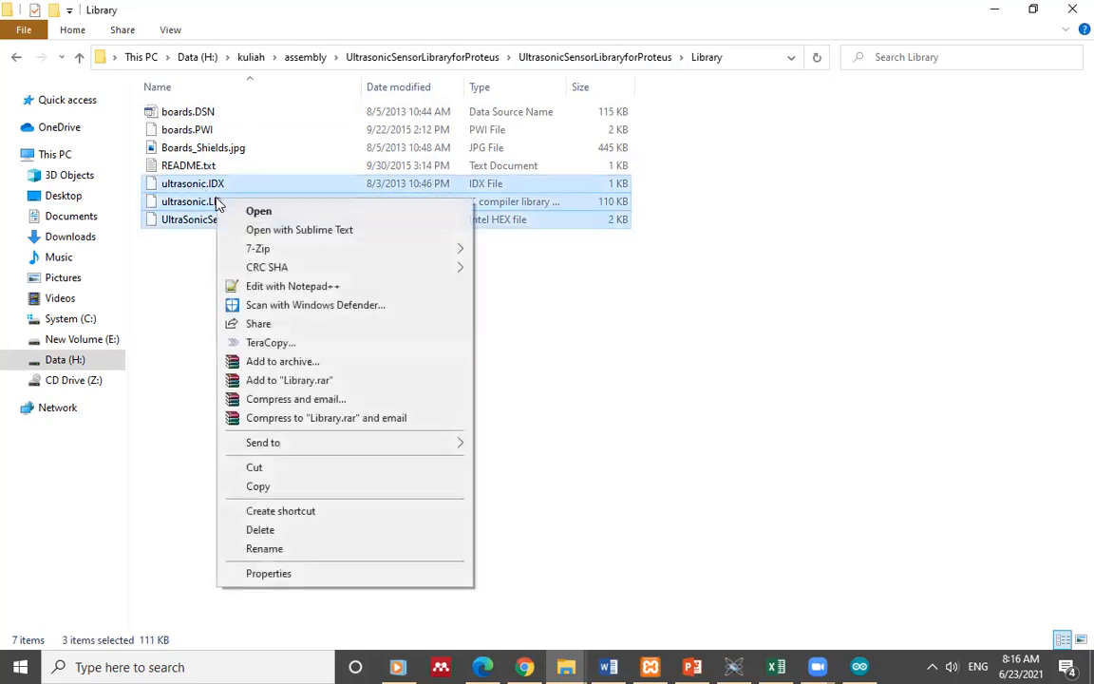
left_click(269, 487)
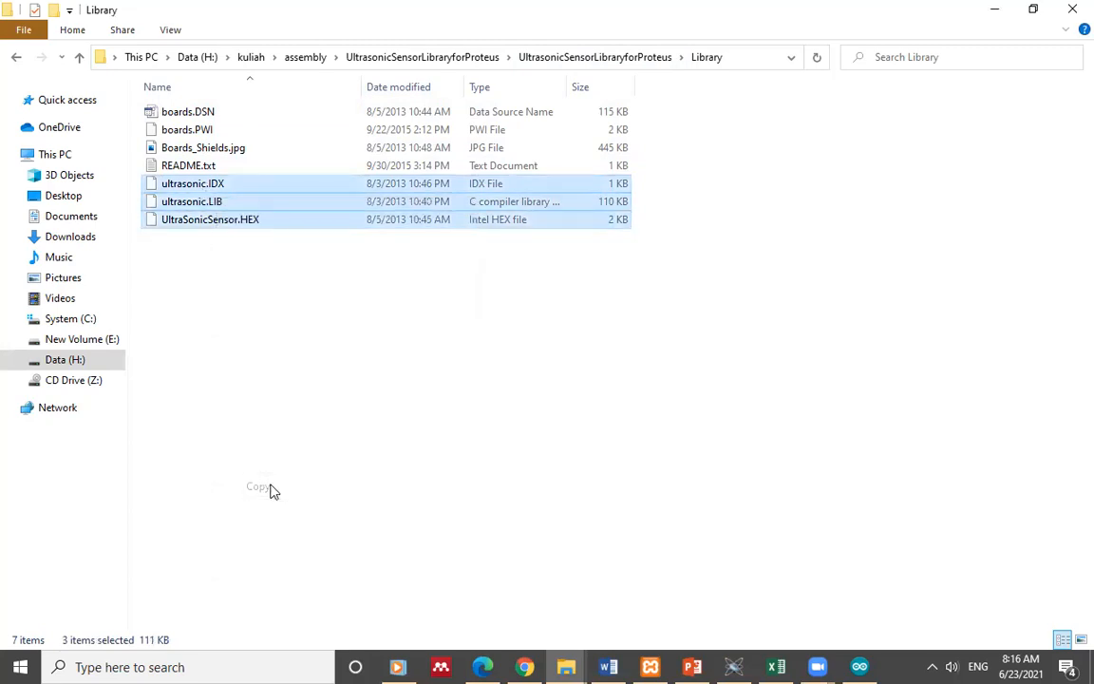
Open the folder C:\ProgramData\Labcenter Electronics\Proteus 8 Professional\LIBRARY.
left_click(92, 321)
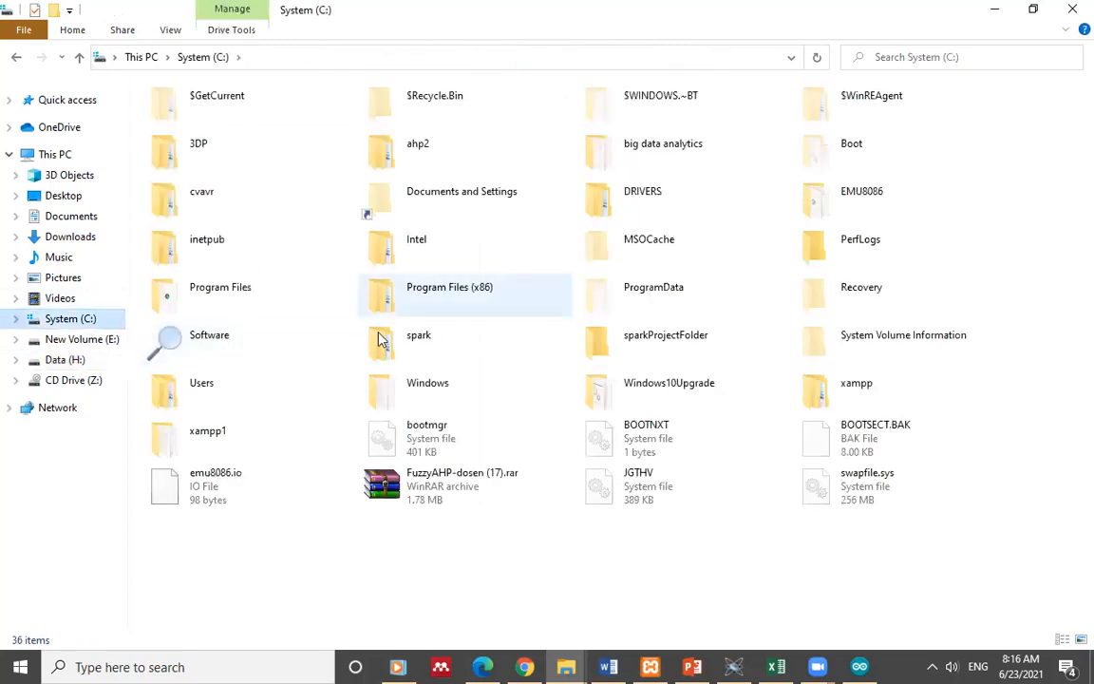
double_click(615, 297)
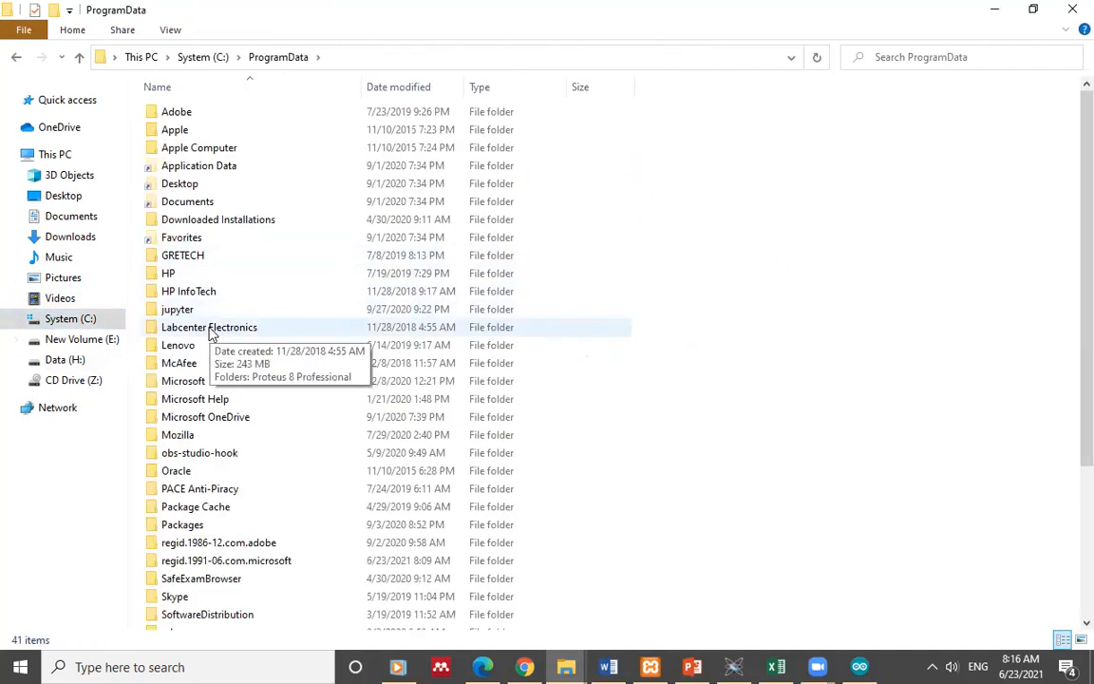
double_click(211, 329)
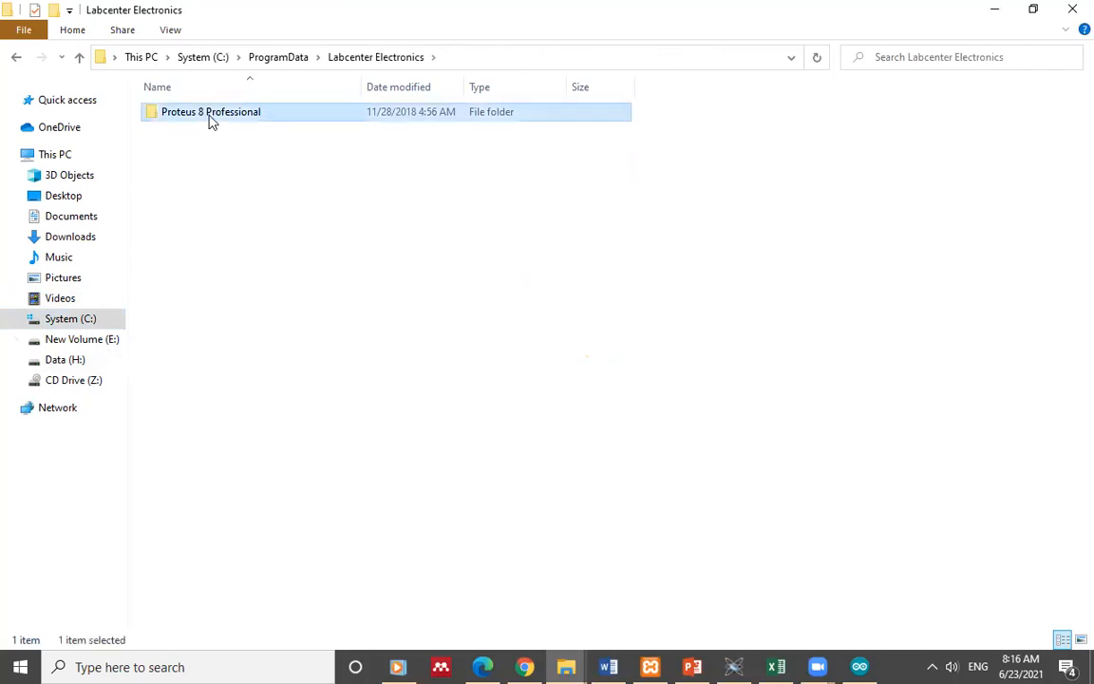
double_click(210, 116)
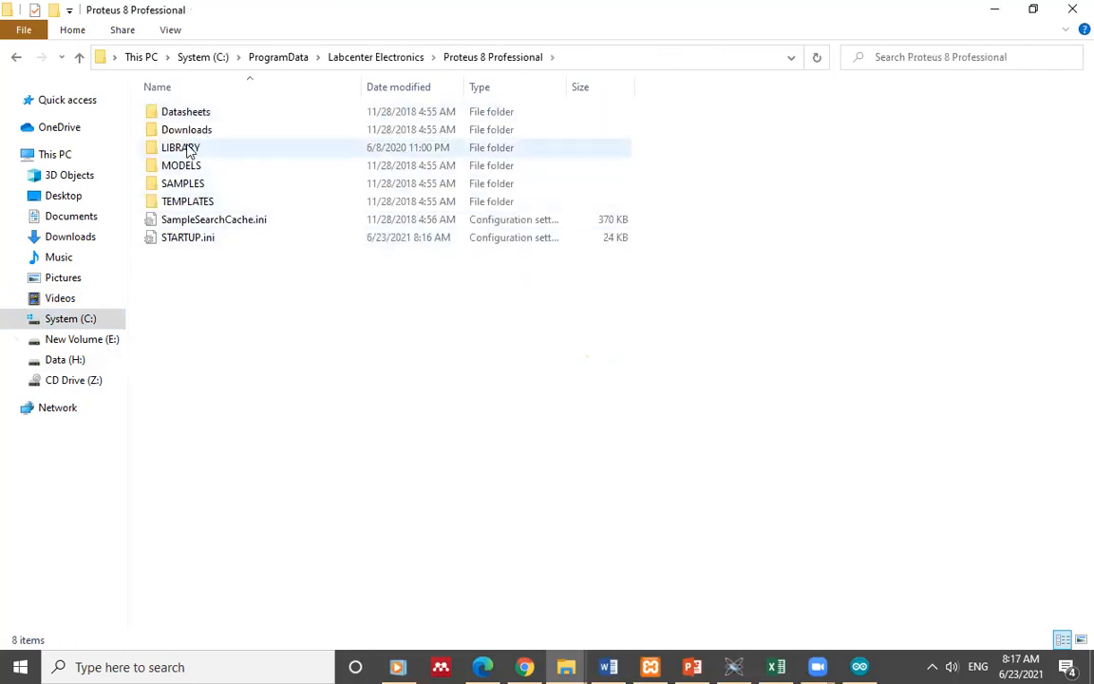
double_click(188, 149)
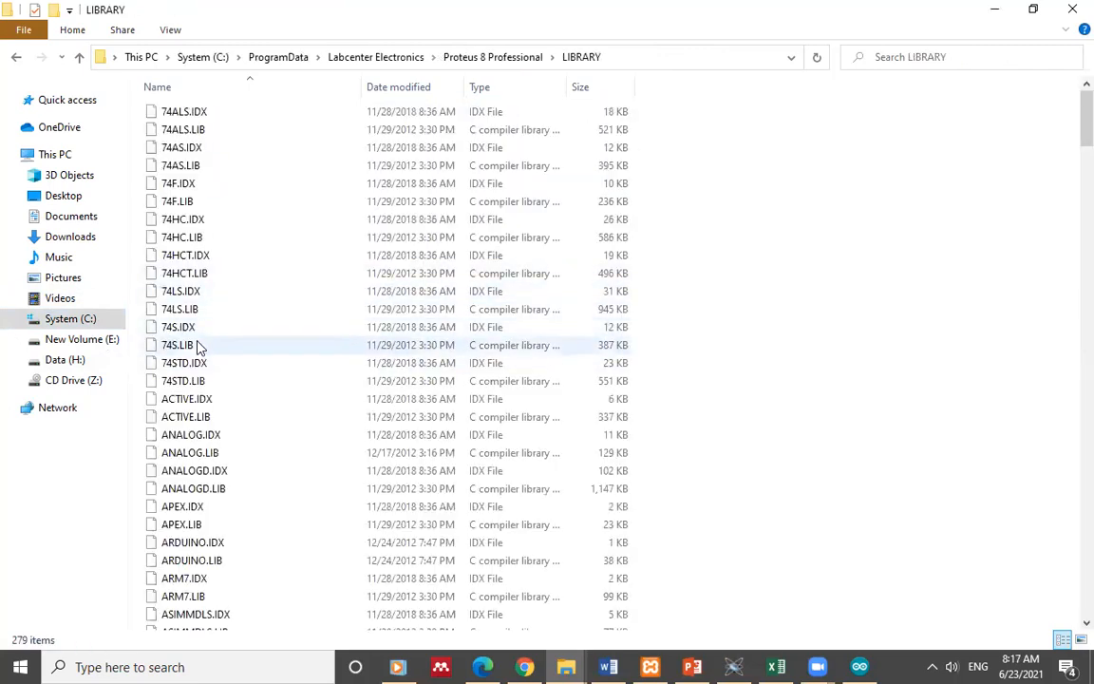
Paste the three copied ultrasonic library files into the LIBRARY folder, replacing the files with the same names.
left_click(197, 348)
type("s")
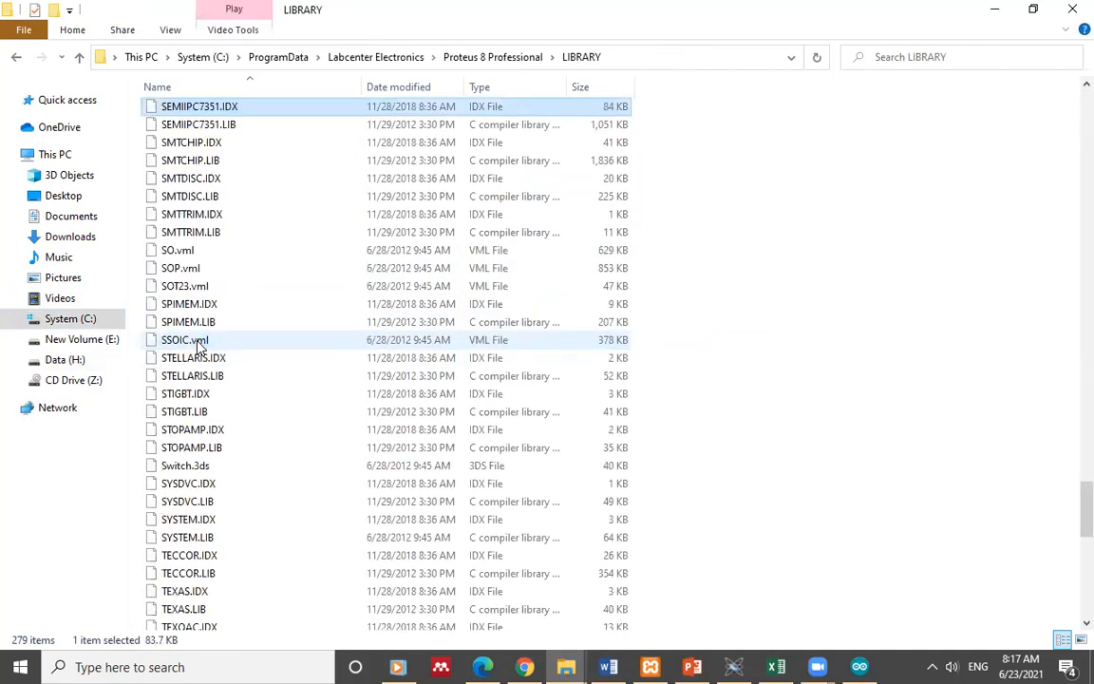
key("ctrl+v")
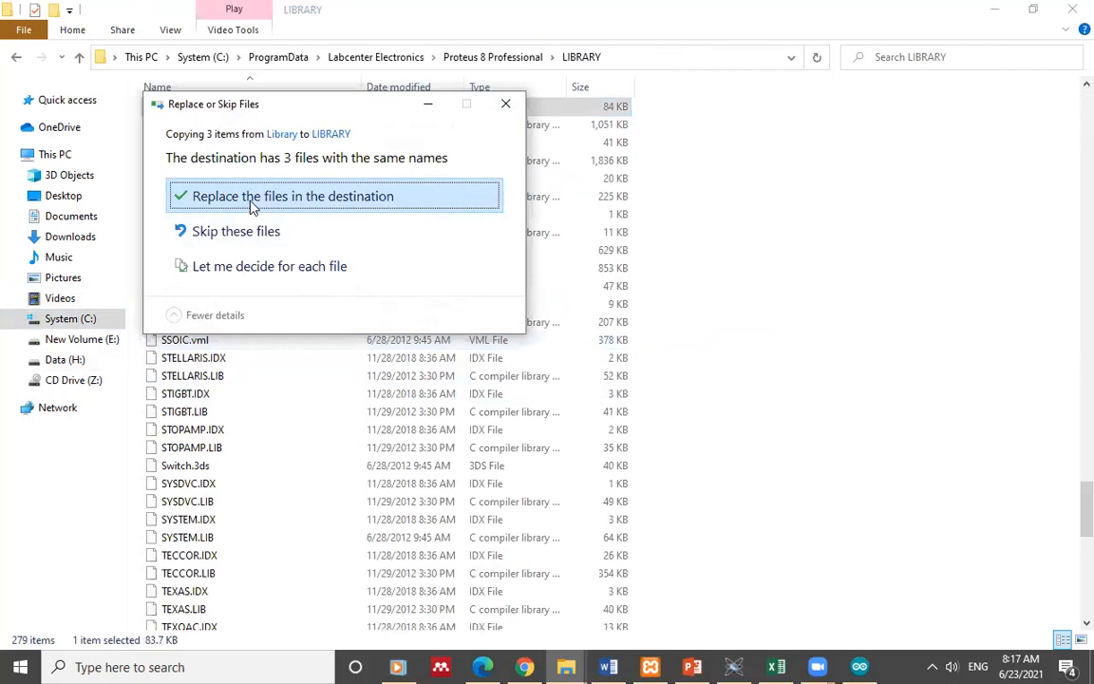
left_click(253, 199)
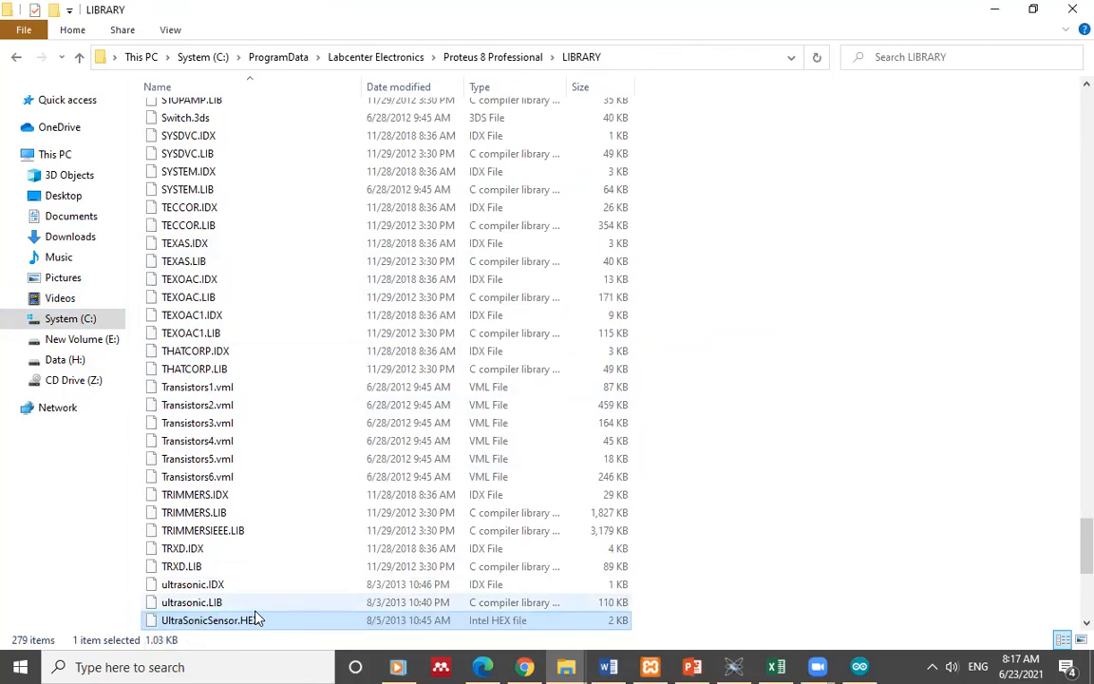
Switch to Proteus, search the device library for "ultrasonic", preview the ULTRASONIC SENSOR from UltrasonicTEP, and close the picker without adding it.
left_click(734, 665)
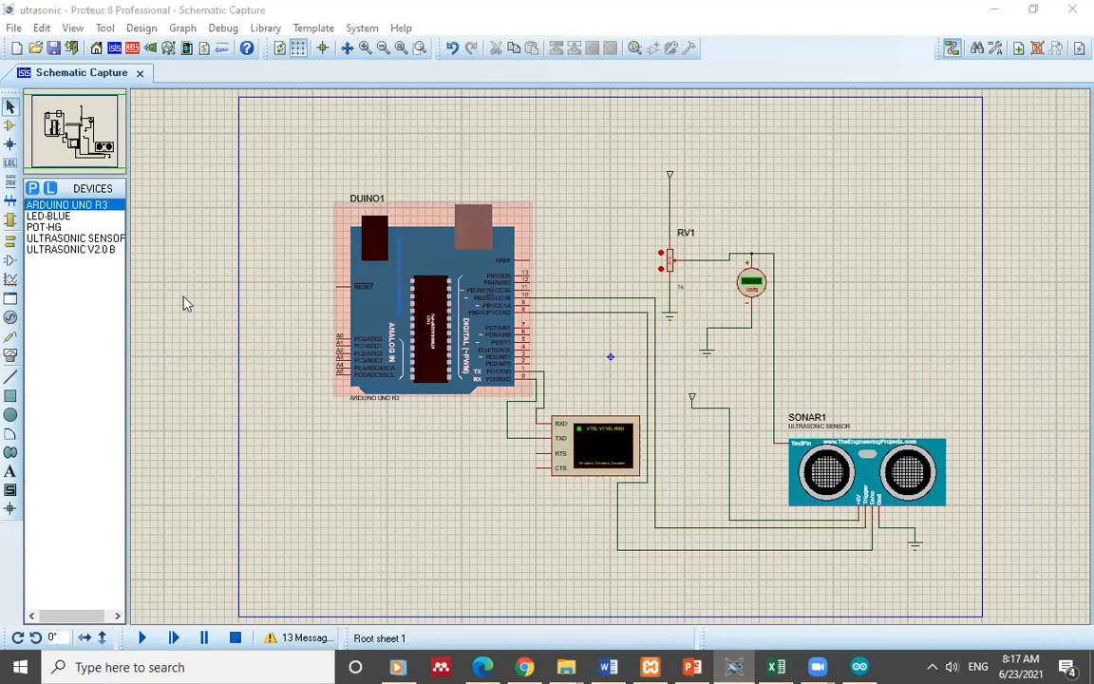
left_click(32, 188)
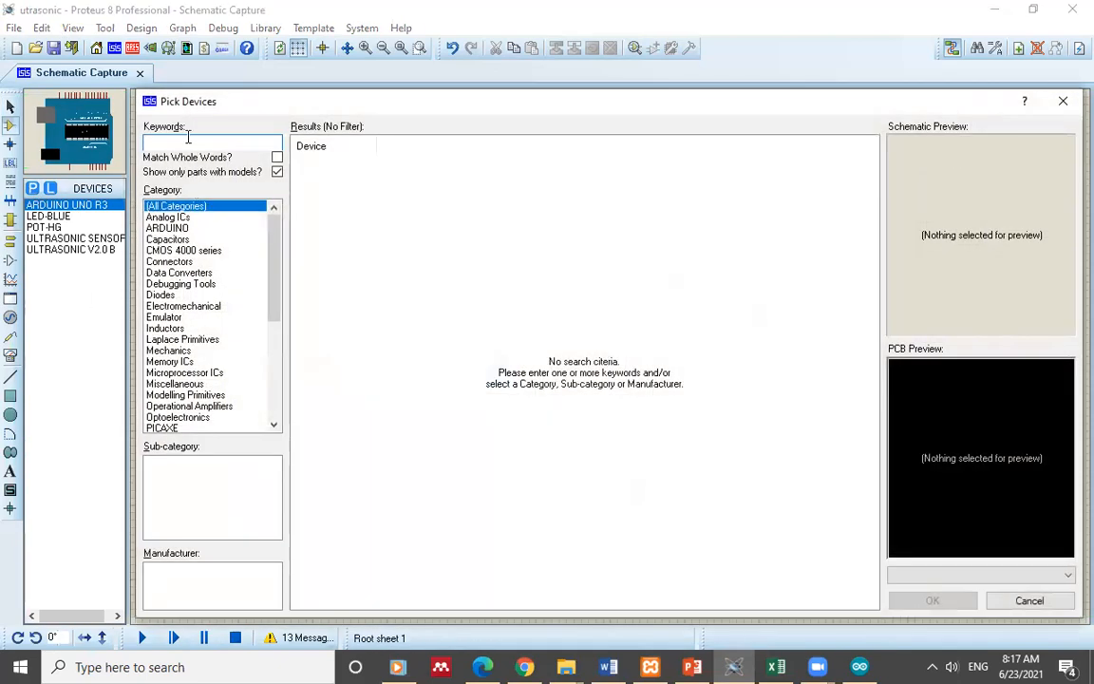
type("ult")
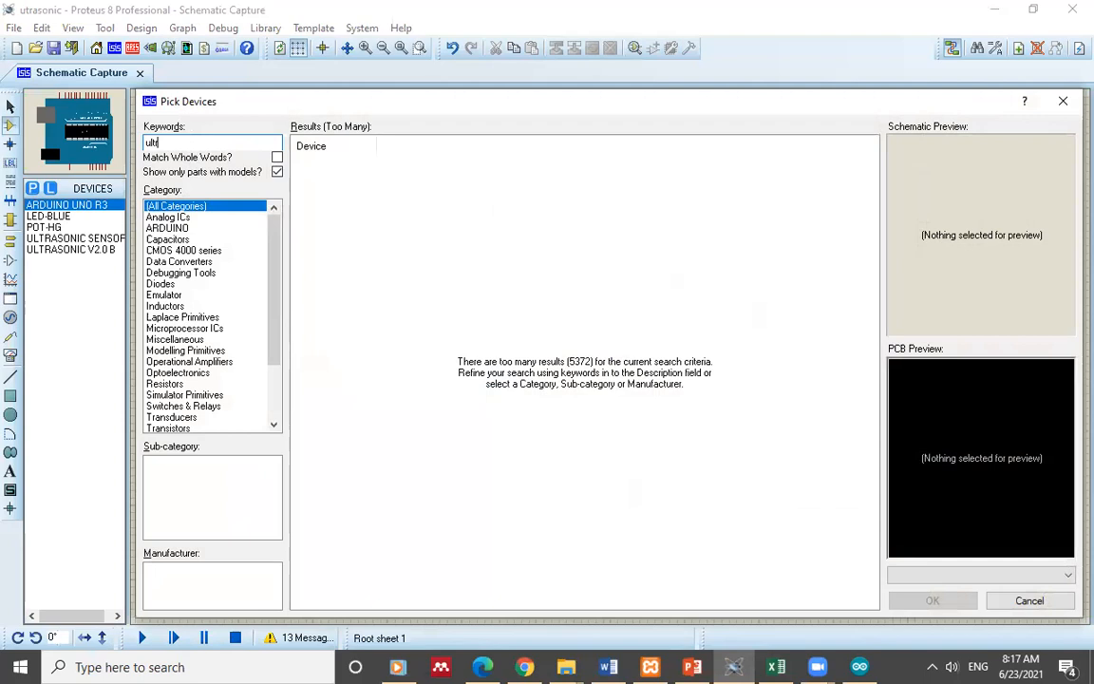
type("rasonic")
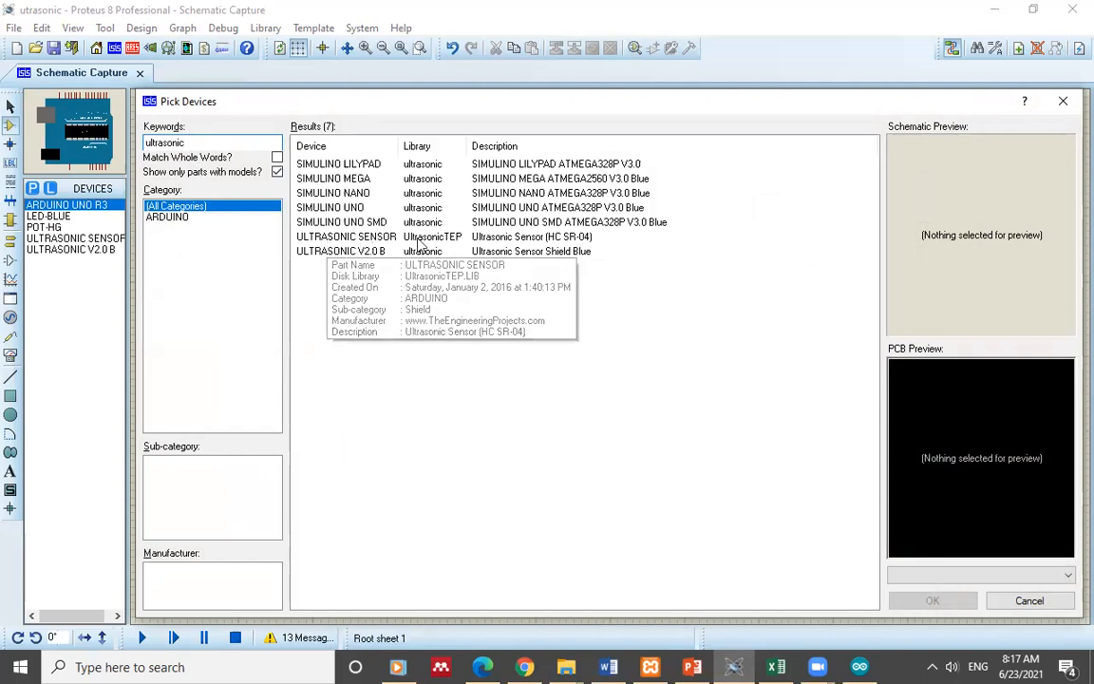
left_click(345, 238)
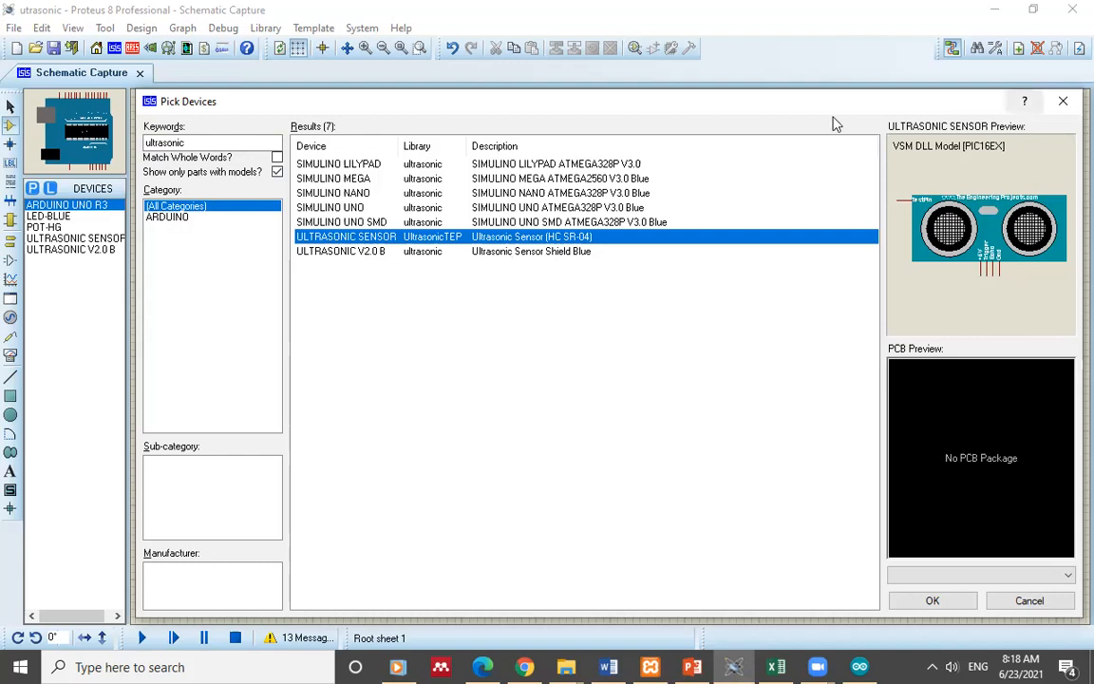
key("Escape")
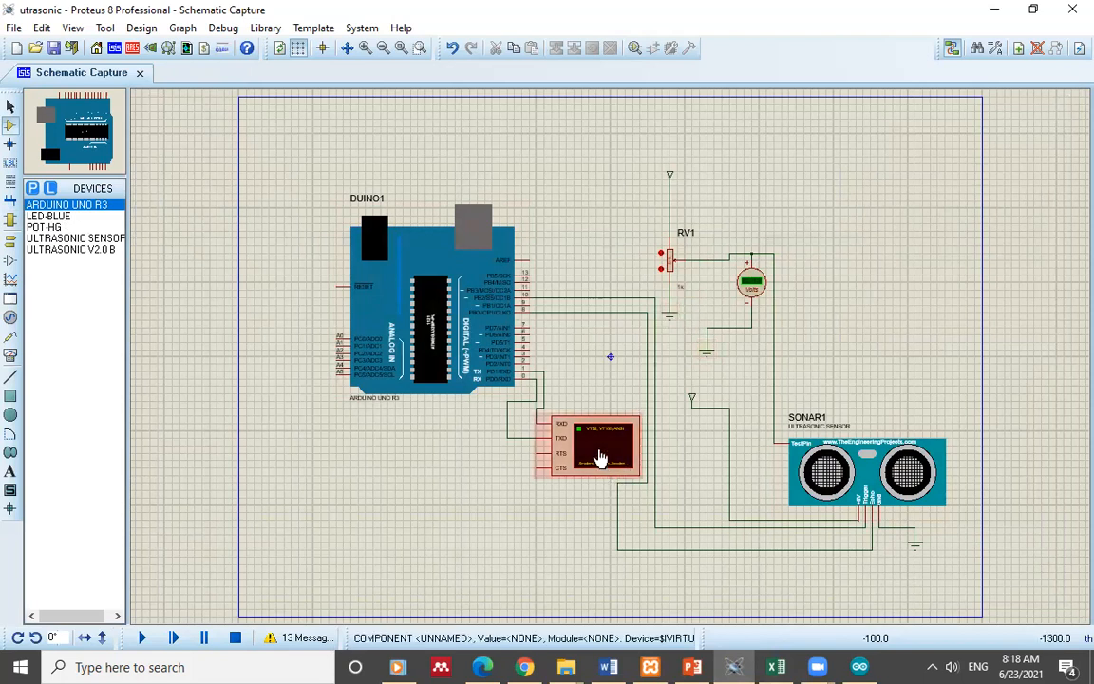
View the available virtual instruments, return to the loaded devices and select ULTRASONIC SENSOR.
left_click(11, 357)
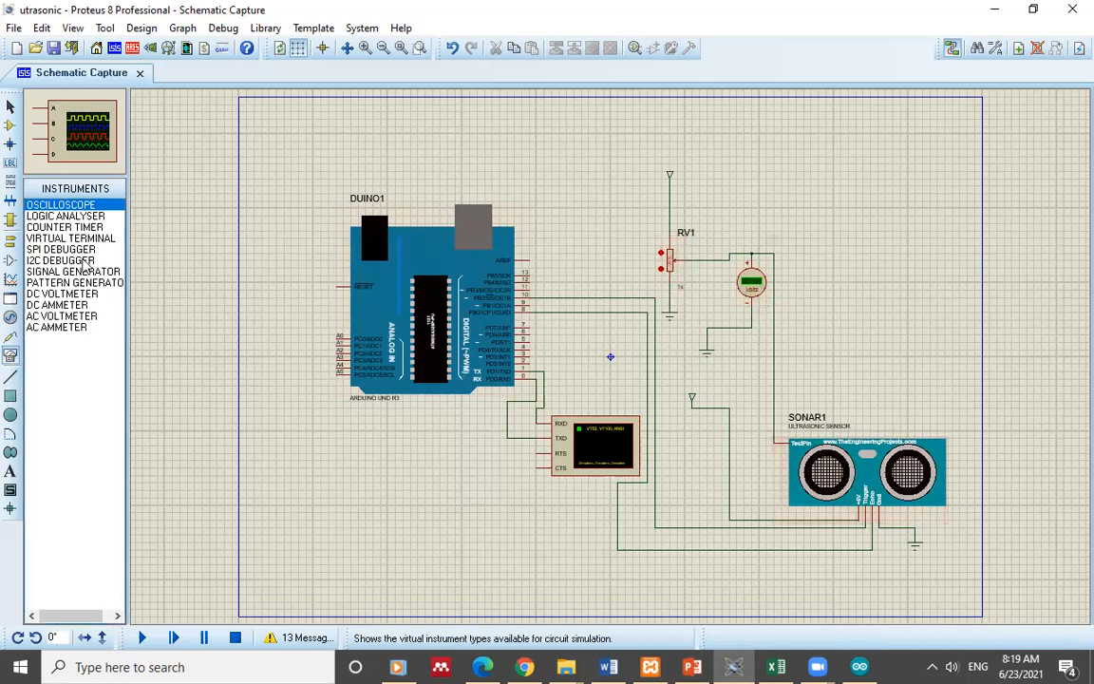
left_click(10, 128)
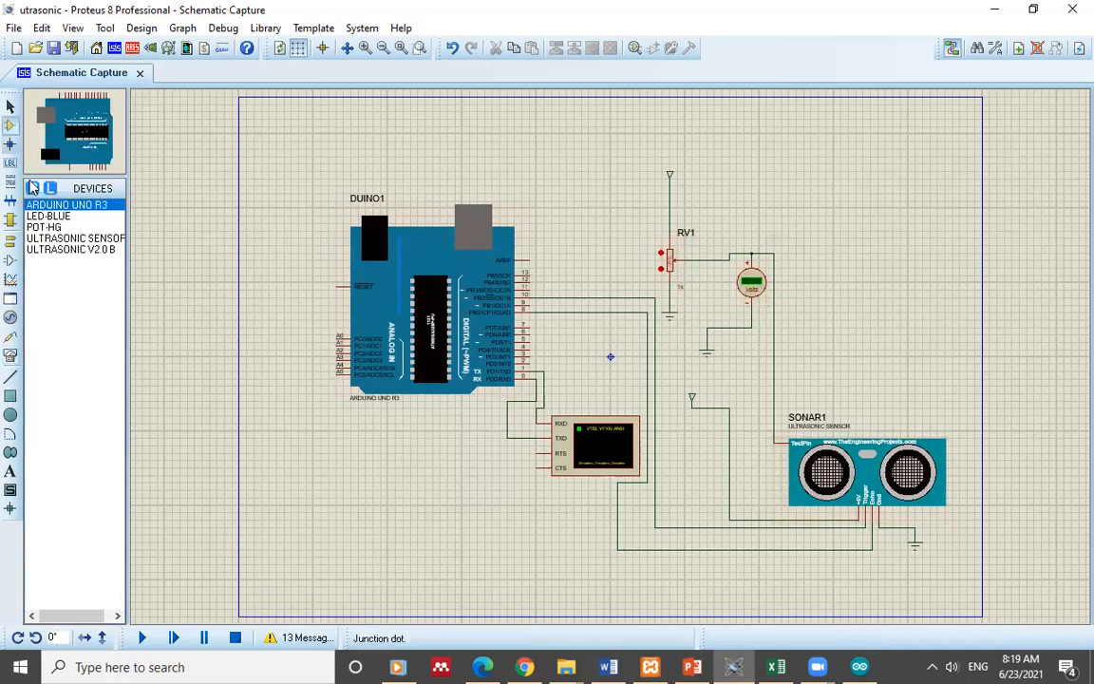
left_click(84, 239)
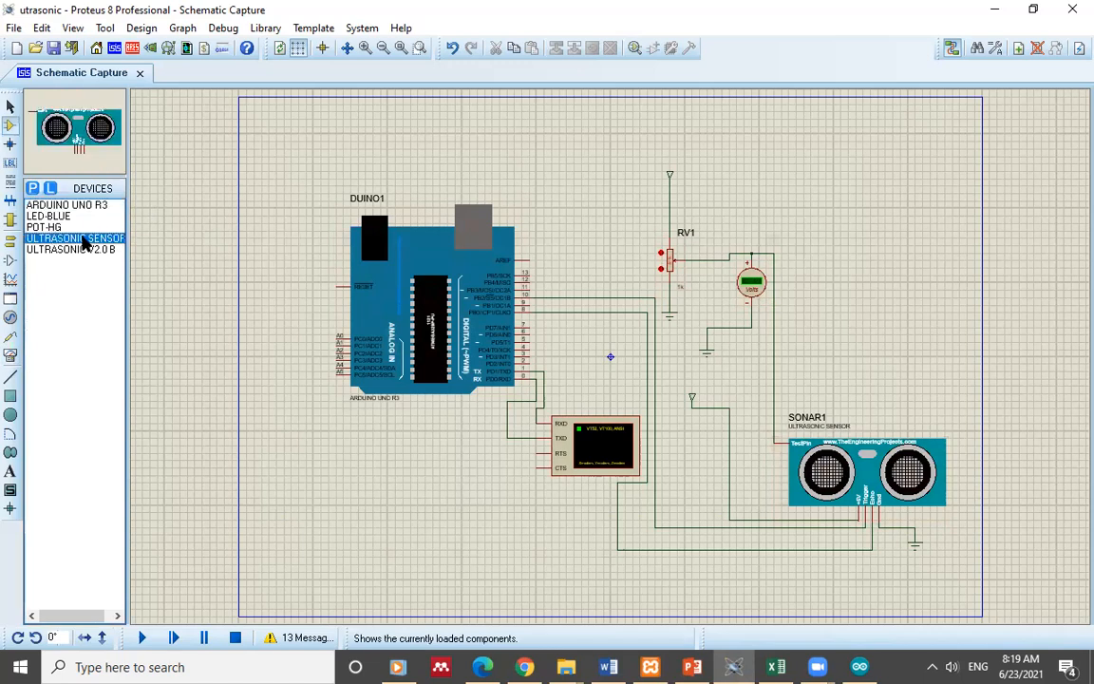
View the available terminals, such as POWER and GROUND, and return to the device list in selection mode.
left_click(10, 241)
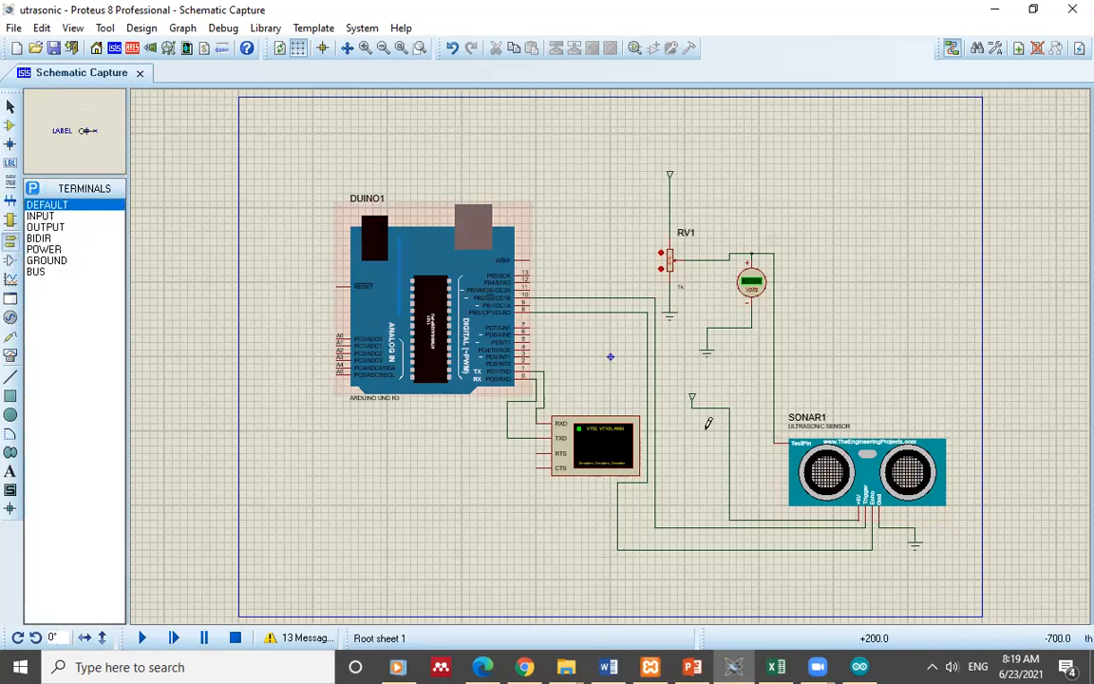
left_click(10, 108)
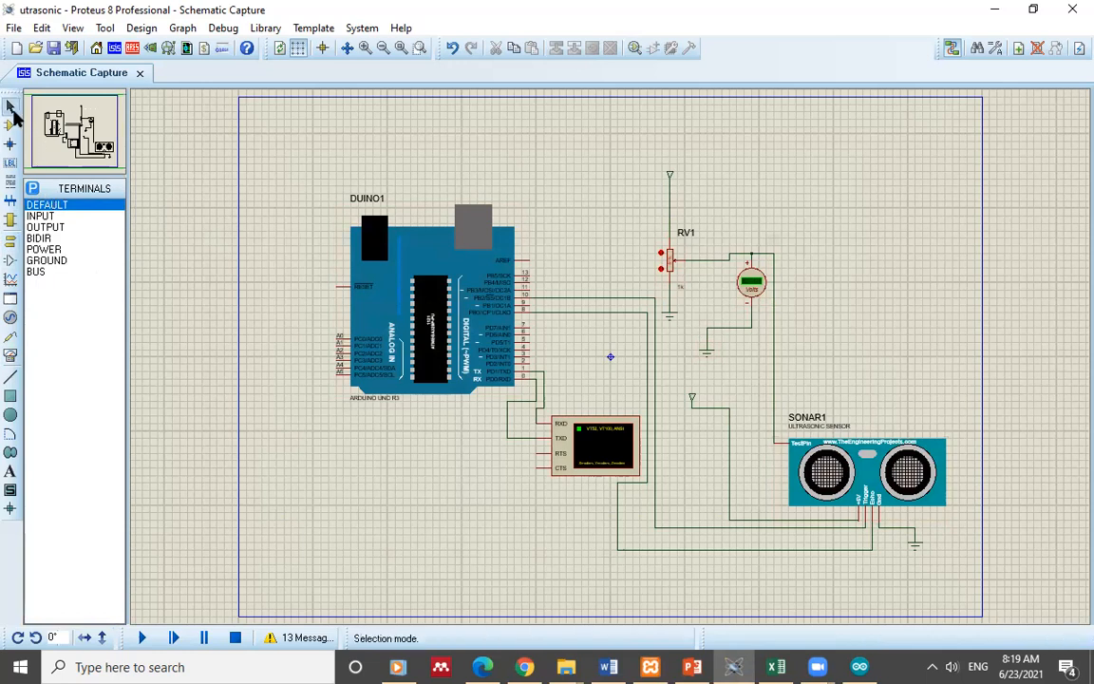
left_click(10, 126)
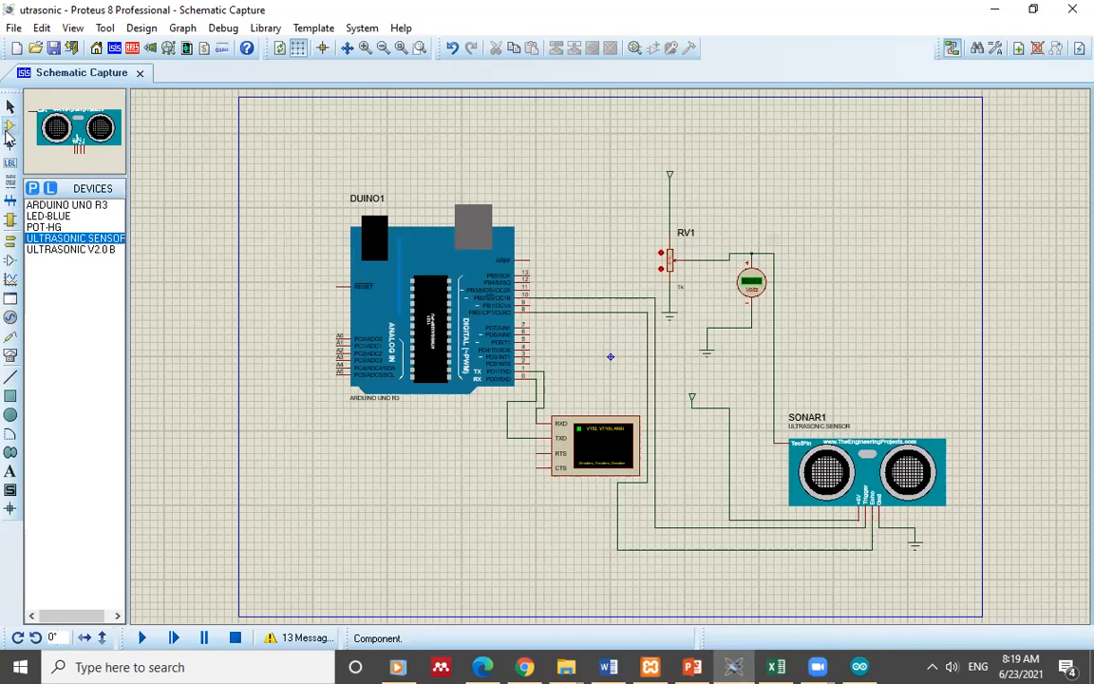
left_click(11, 125)
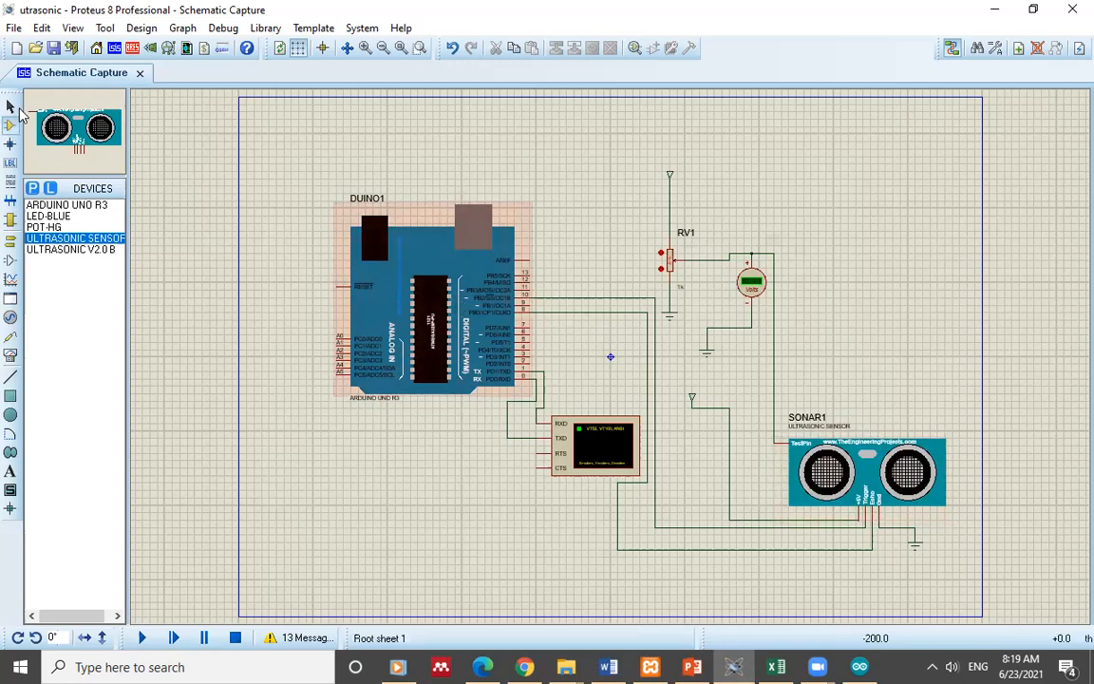
left_click(10, 106)
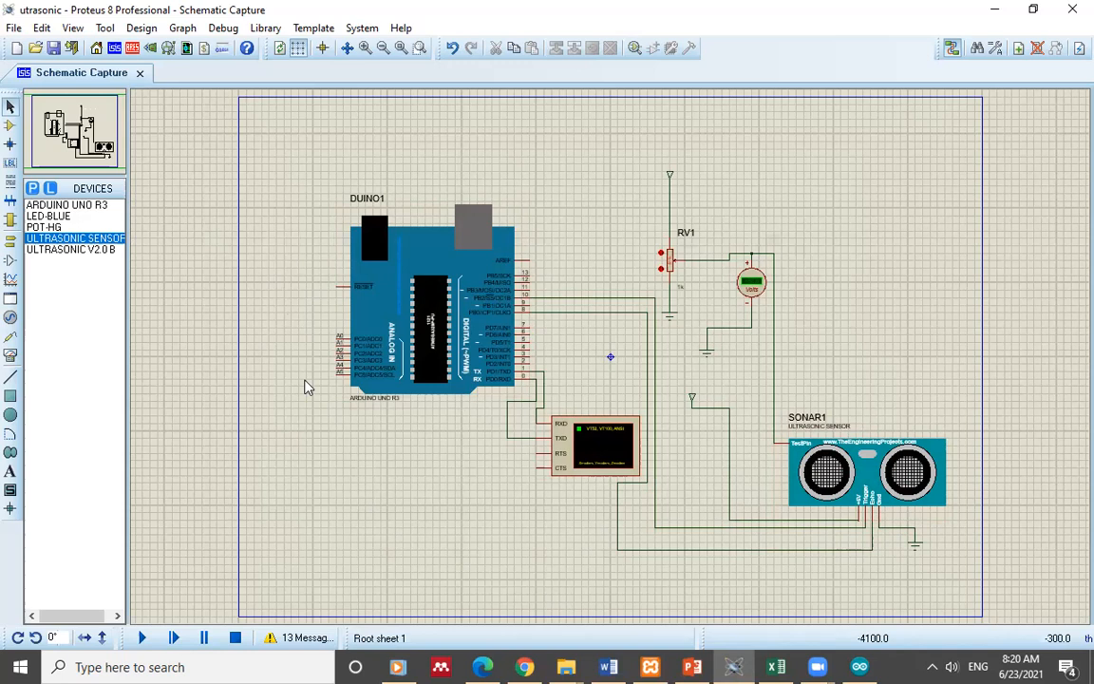
Check the UltraSonicTEP.HEX program file assigned to the SONAR1 ultrasonic sensor in its properties, keeping the current assignment.
left_click(840, 482)
left_click(840, 481)
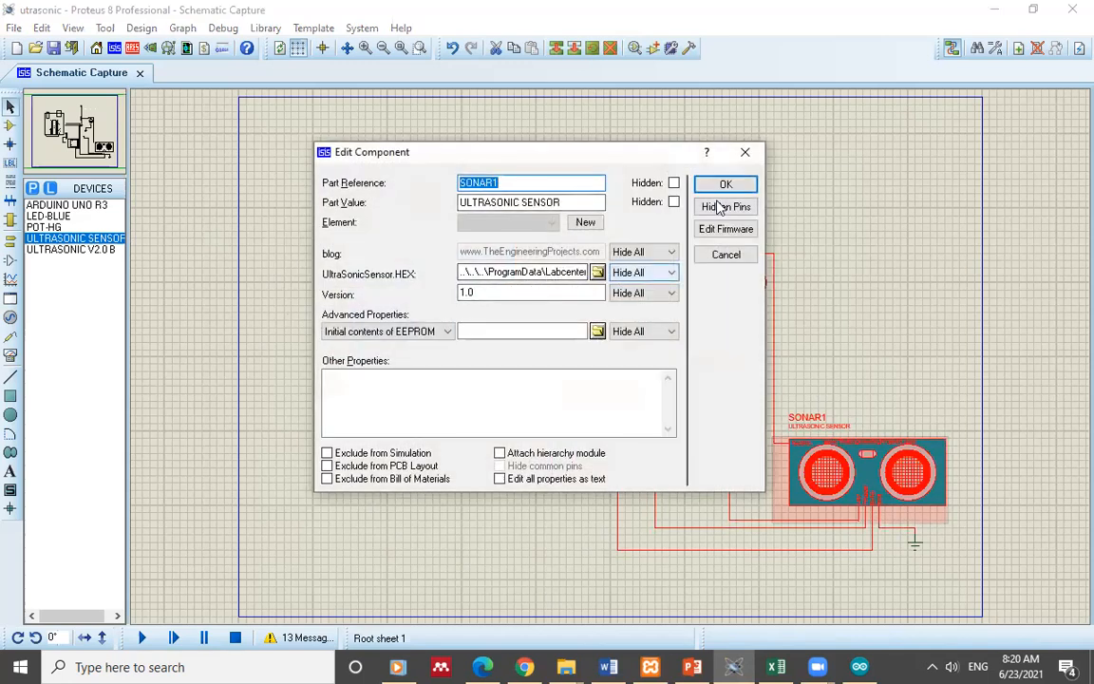
left_click(749, 152)
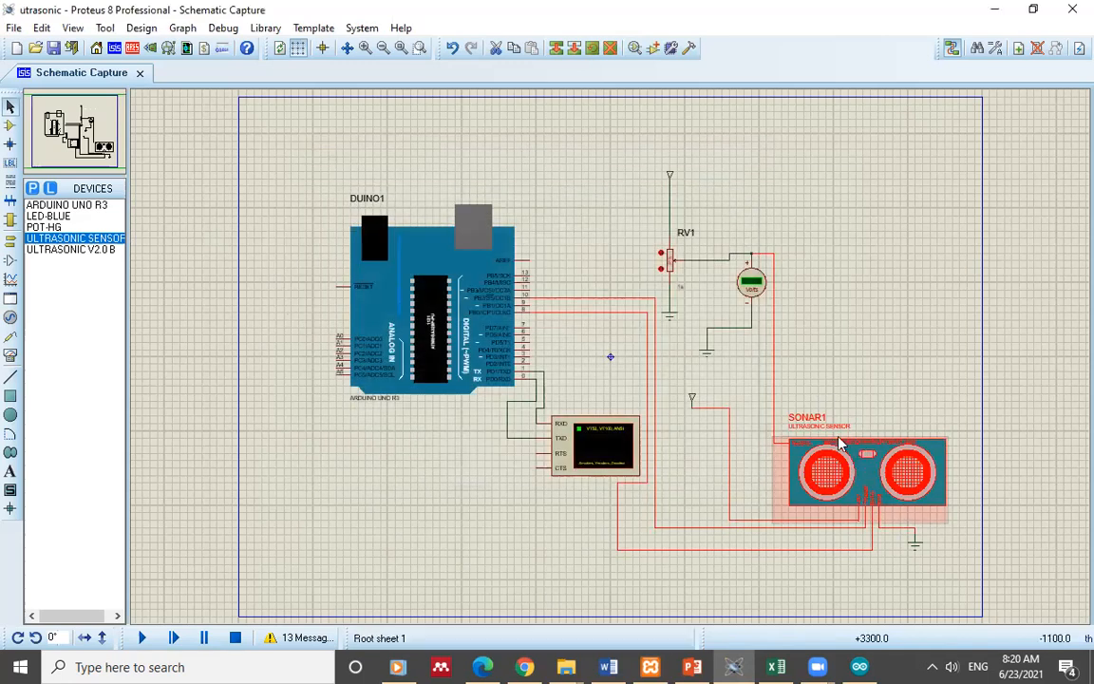
left_click(840, 480)
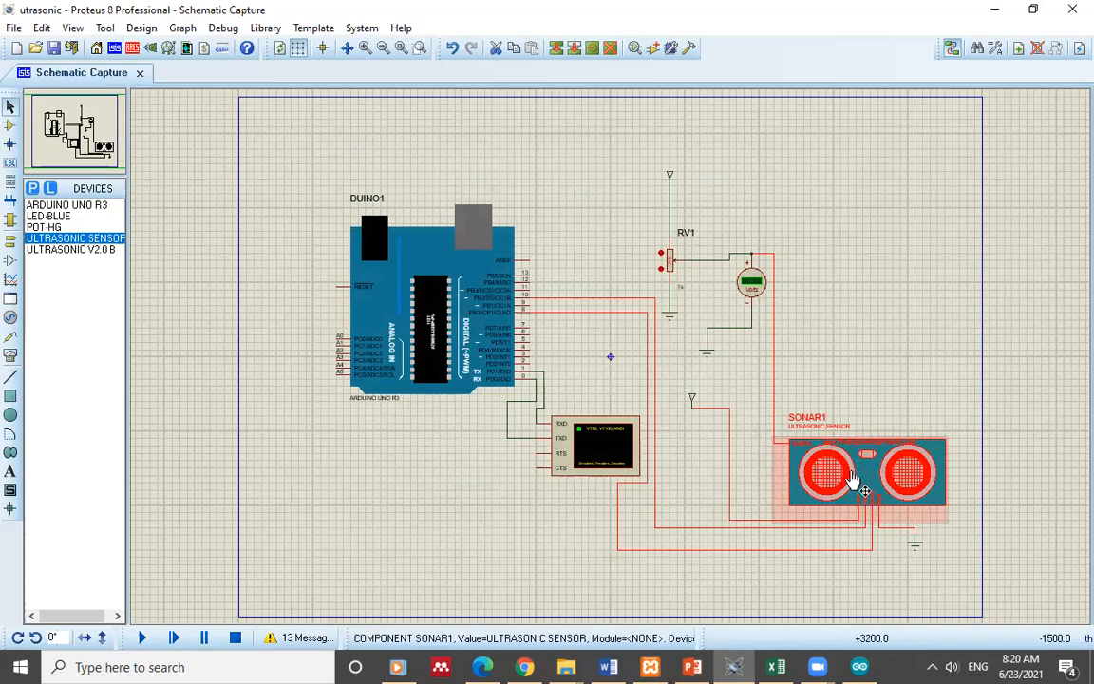
double_click(852, 479)
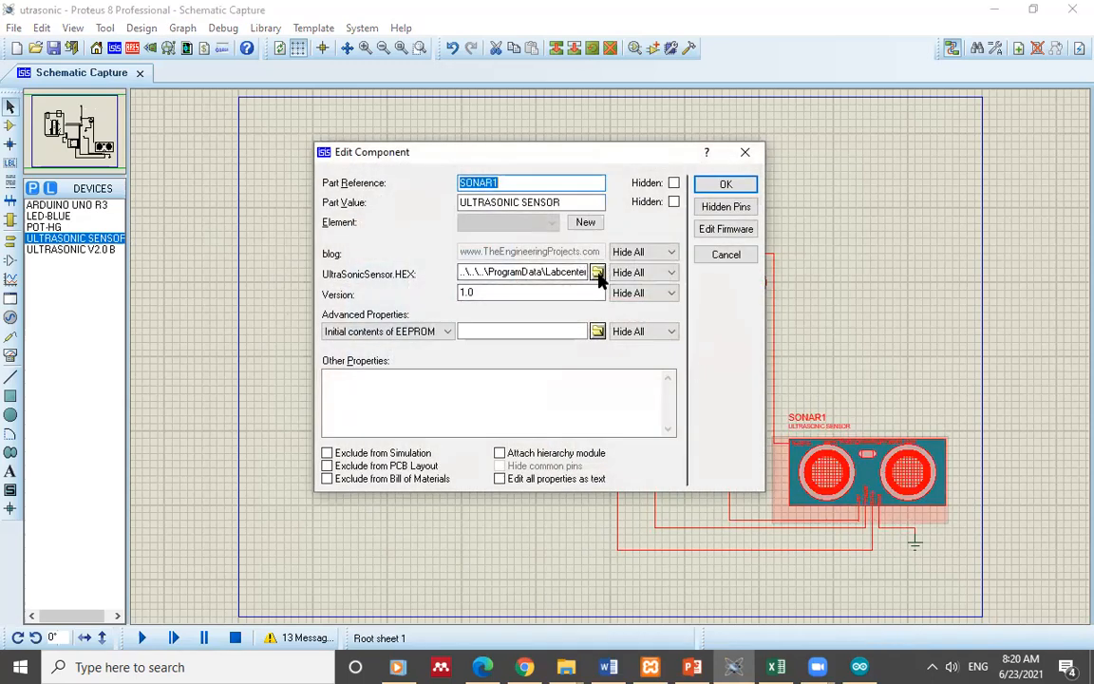
left_click(597, 273)
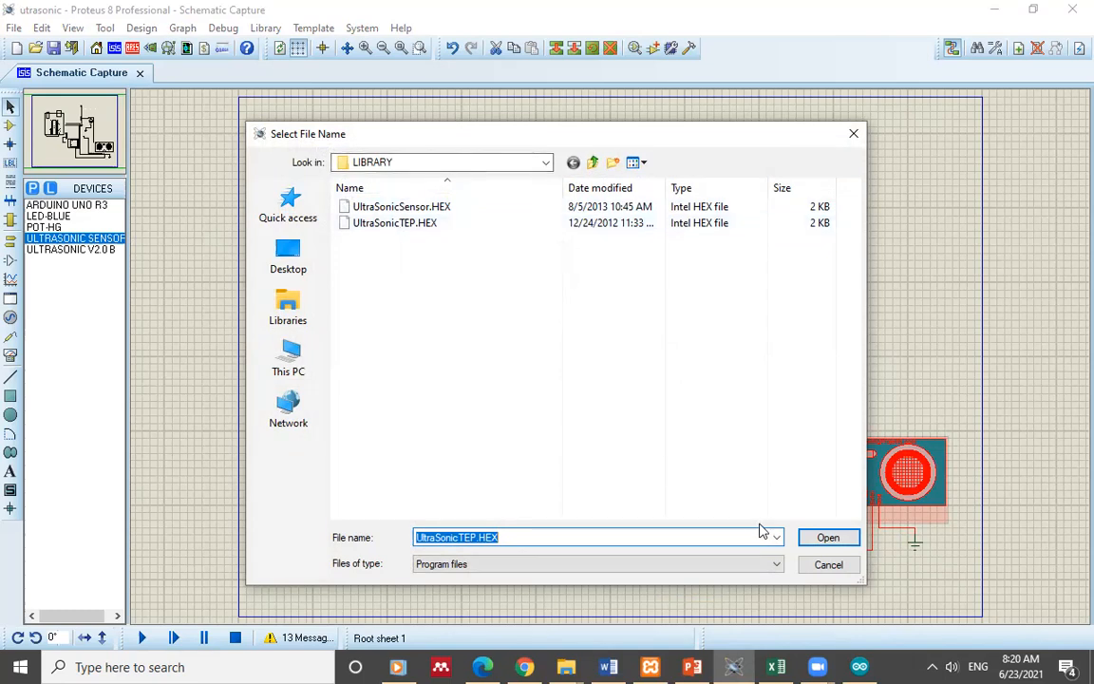
left_click(825, 565)
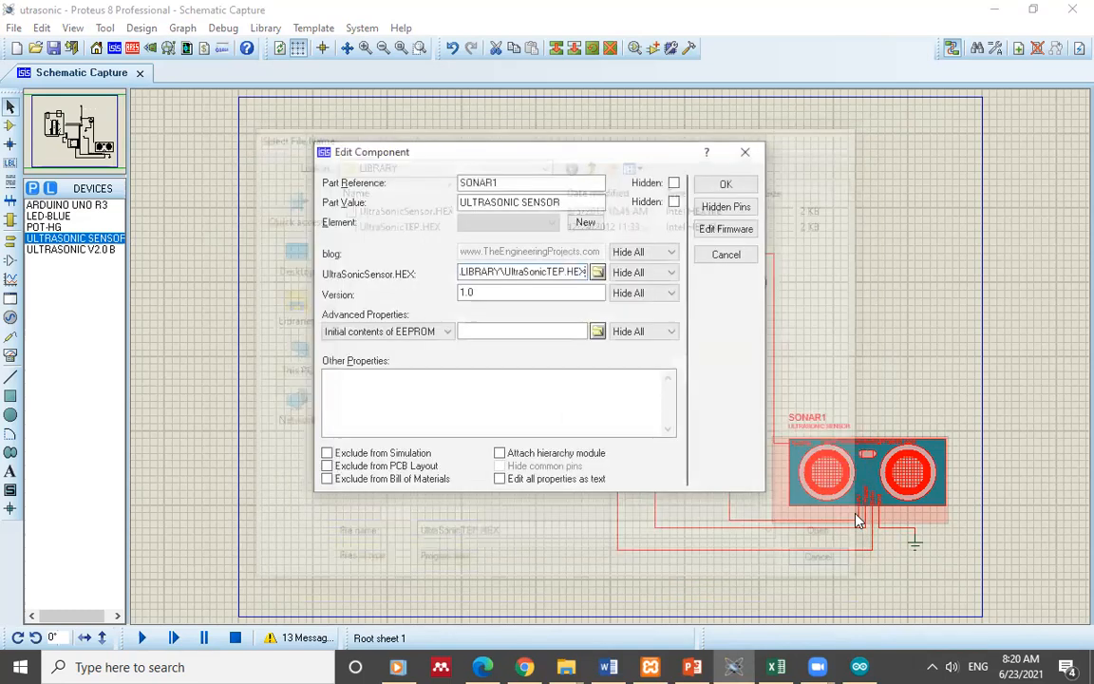
left_click(713, 190)
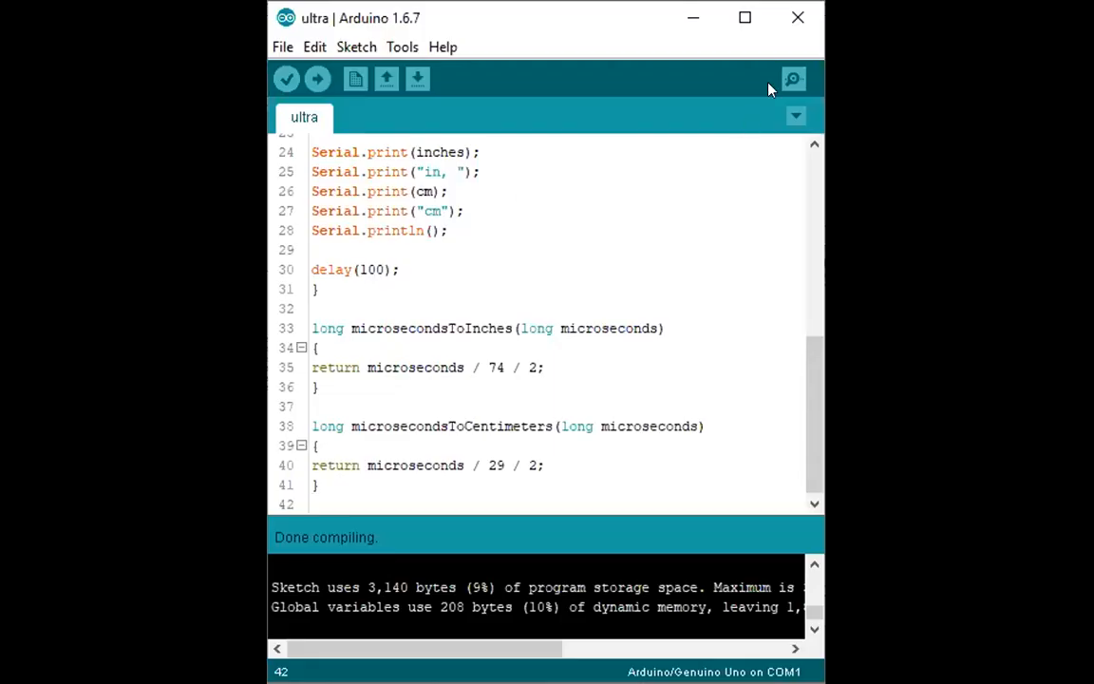
Switch to the Arduino IDE, maximize the ultra sketch and highlight the Serial print statements on lines 24 to 28.
left_click(745, 18)
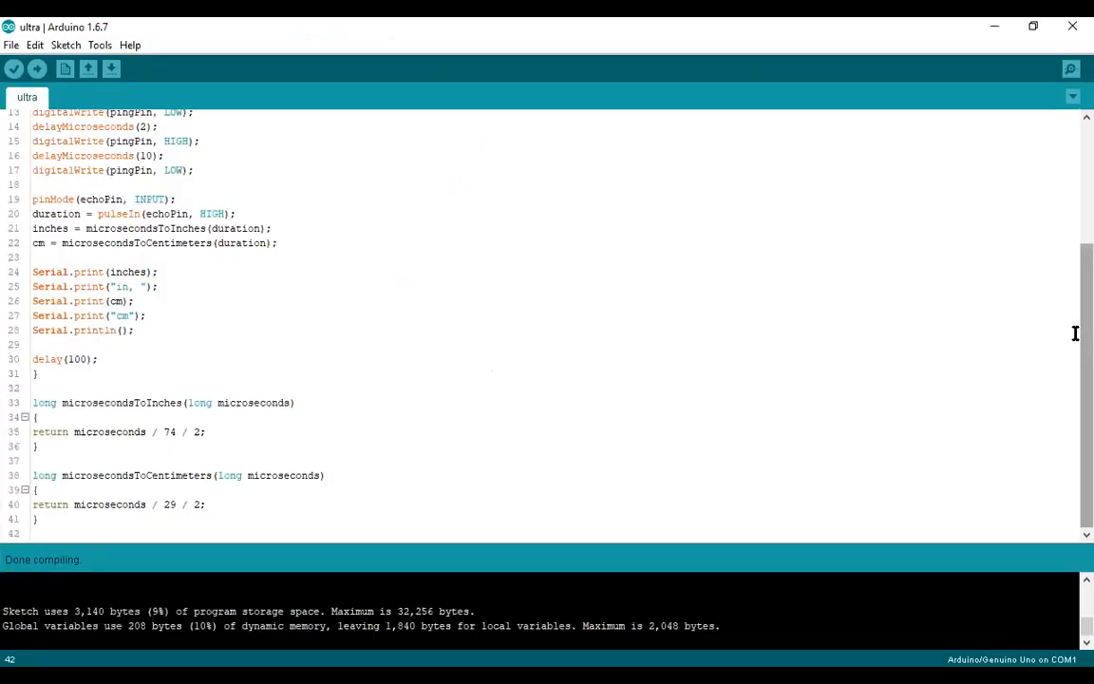
key("shift+Up")
key("shift+Up")
key("shift+Up")
key("shift+Up")
key("shift+Up")
key("shift+Up")
scroll(1067, 275, "up", 4)
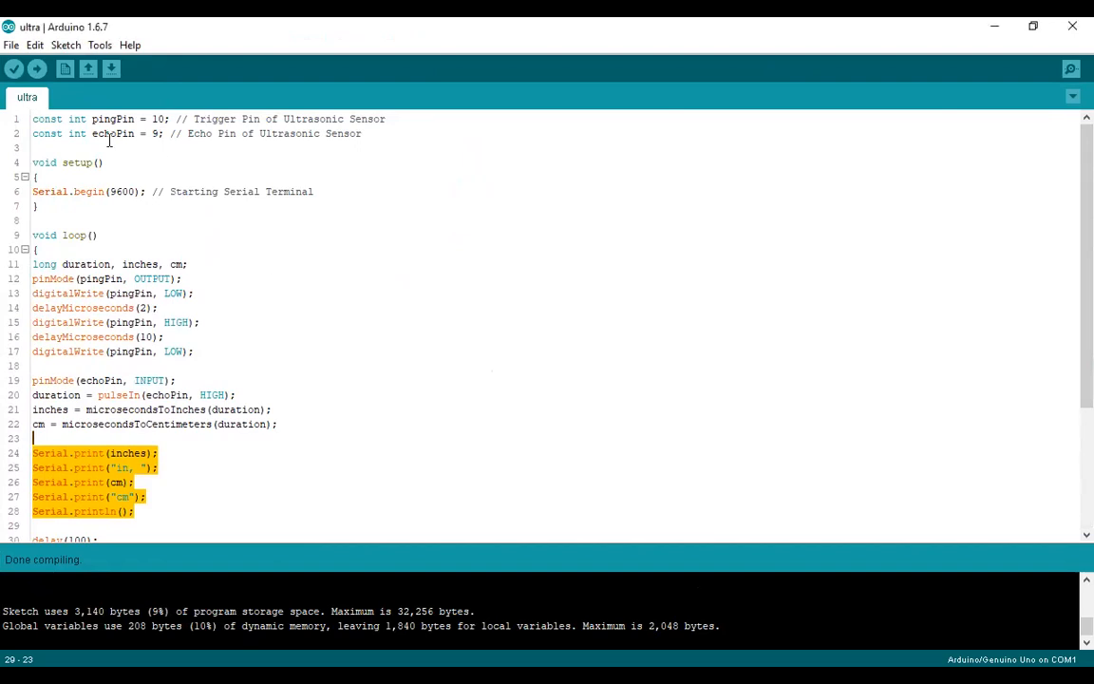
Set the echoPin constant on line 2 of the sketch to 8.
left_click(159, 133)
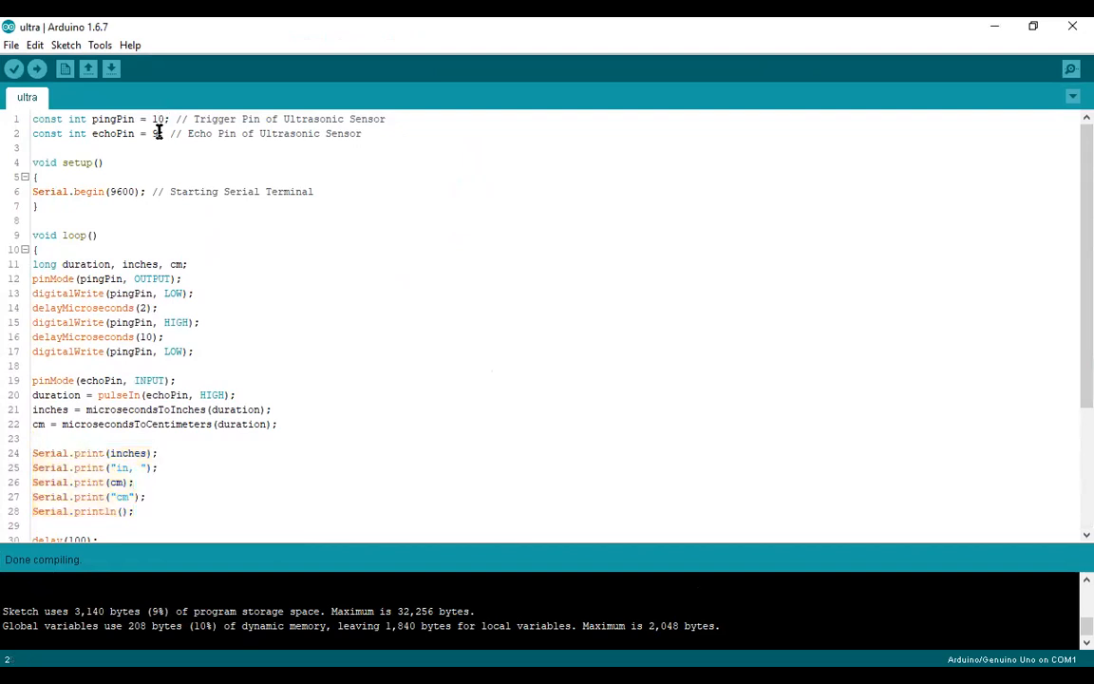
key("BackSpace")
type("8")
Examine the pingPin declaration and the setup function with its 9600 baud serial start, moving on towards the loop.
left_click(111, 174)
left_click(105, 118)
left_click(117, 192)
key("Down")
key("Down")
key("Down")
key("Down")
key("Down")
key("Down")
key("Down")
key("Down")
key("Down")
key("Down")
key("Down")
key("Down")
key("Down")
key("Down")
Examine the loop's variable declarations, the pingPin trigger pulse, the echoPin input and the microsecondsToInches call.
left_click_drag(56, 265, 35, 265)
left_click(35, 264)
left_click(105, 277)
left_click(176, 294)
left_click(169, 323)
left_click(144, 353)
left_click(152, 380)
left_click_drag(208, 409, 86, 409)
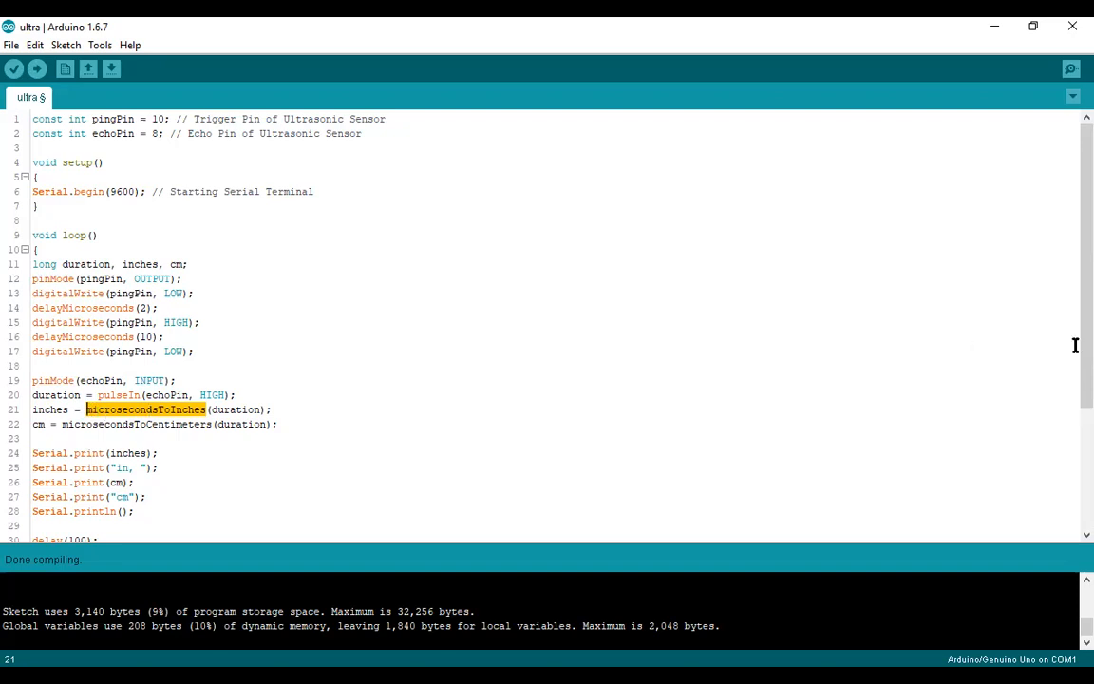
Examine the microsecondsToInches function definition and its microseconds parameter near the end of the sketch.
left_click_drag(1068, 362, 1067, 491)
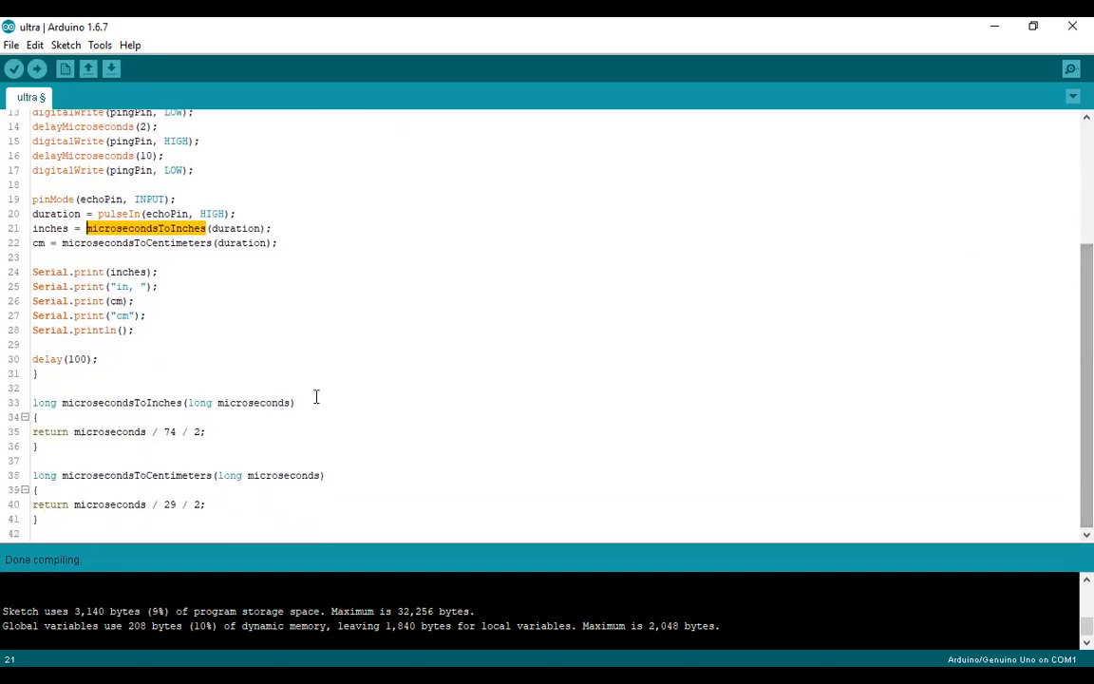
left_click_drag(62, 402, 179, 404)
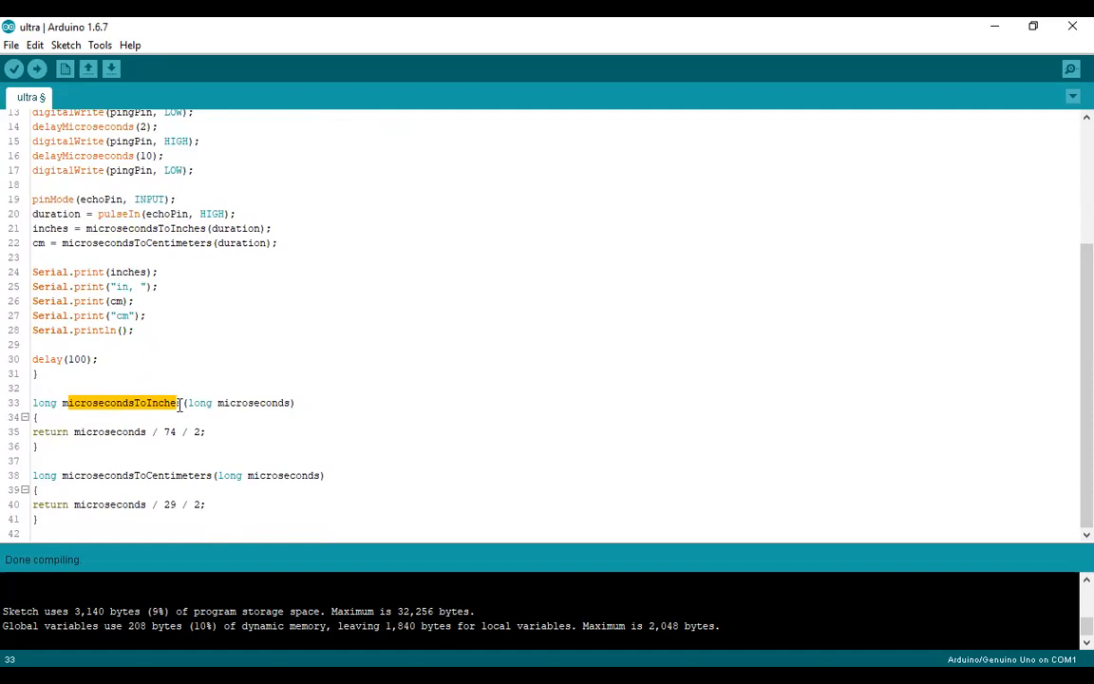
left_click_drag(179, 403, 182, 403)
left_click(279, 403)
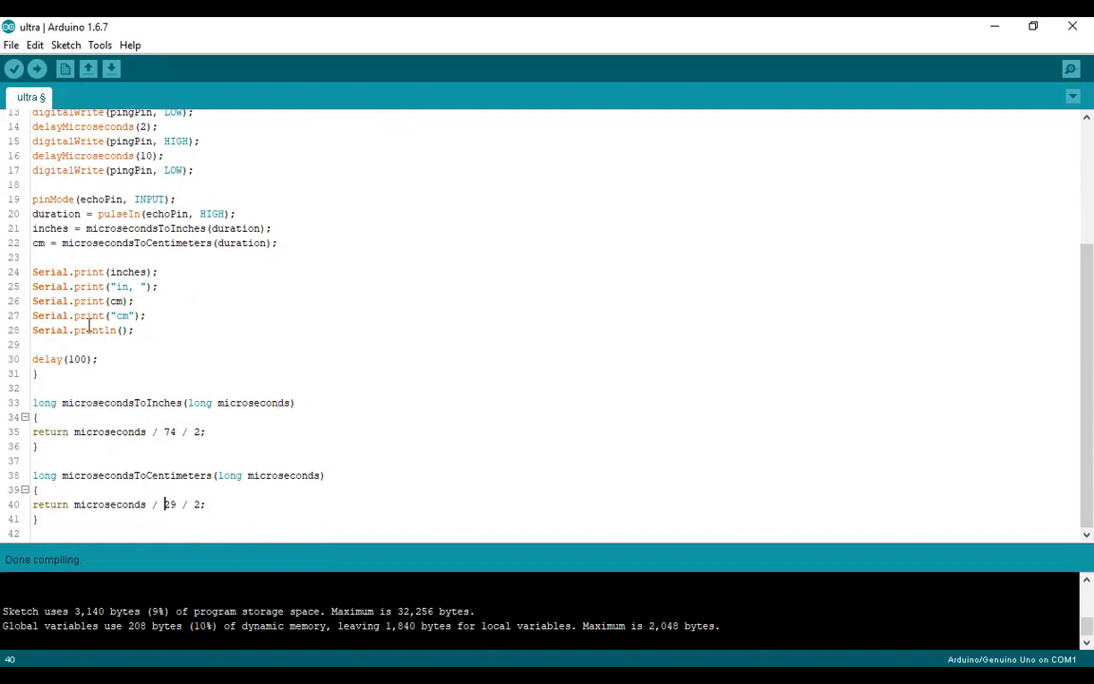
Examine the serial output block, the inches and cm assignments, the loop delay and the division by 2 in the inch conversion.
left_click_drag(40, 274, 124, 349)
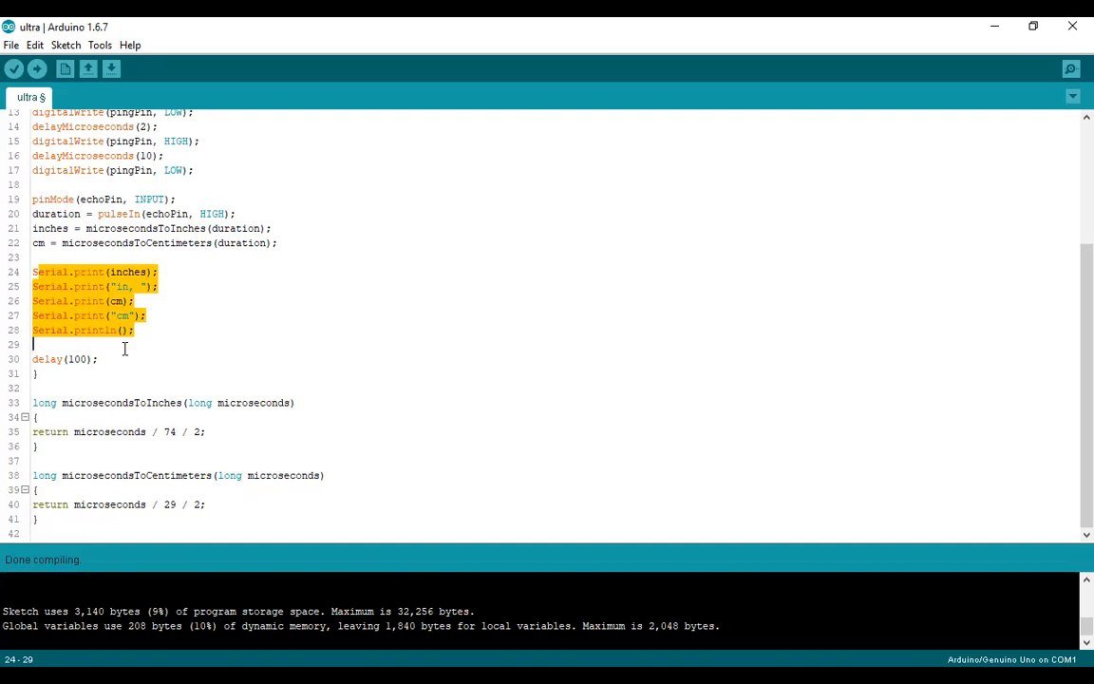
left_click(124, 349)
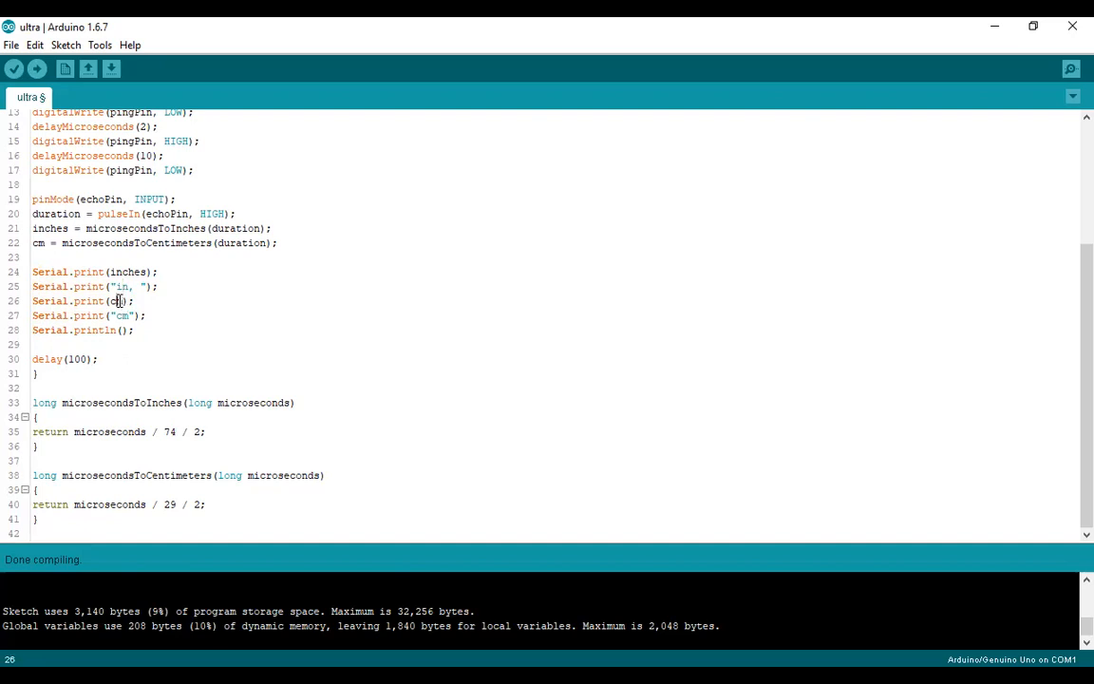
left_click_drag(278, 243, 160, 228)
left_click(50, 228)
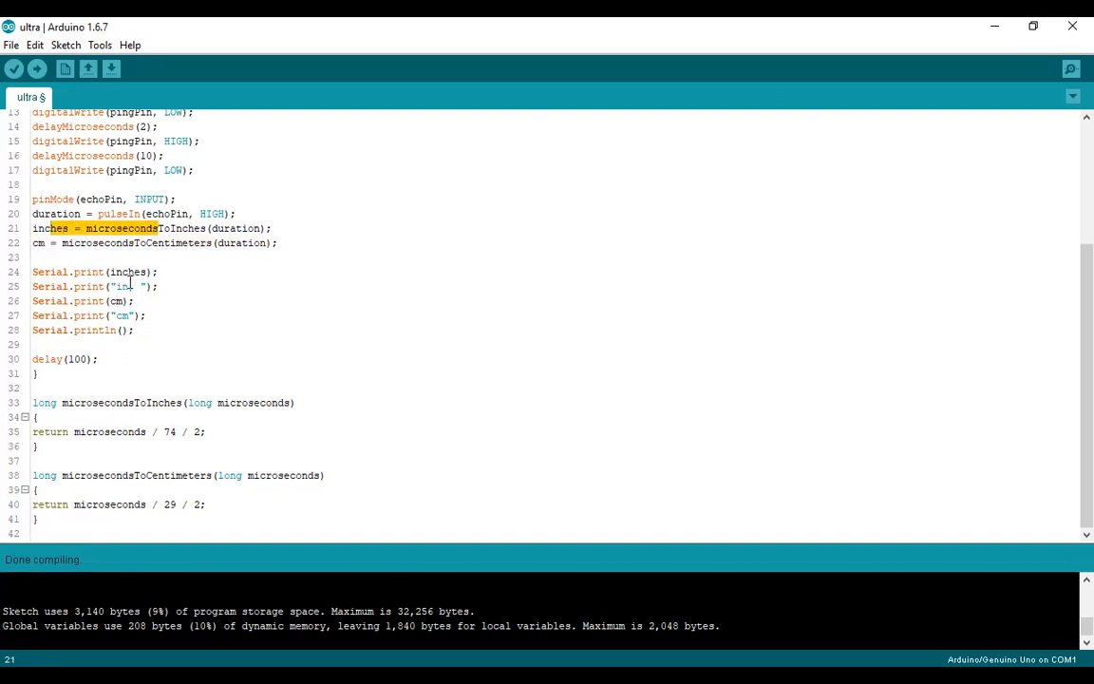
left_click(75, 360)
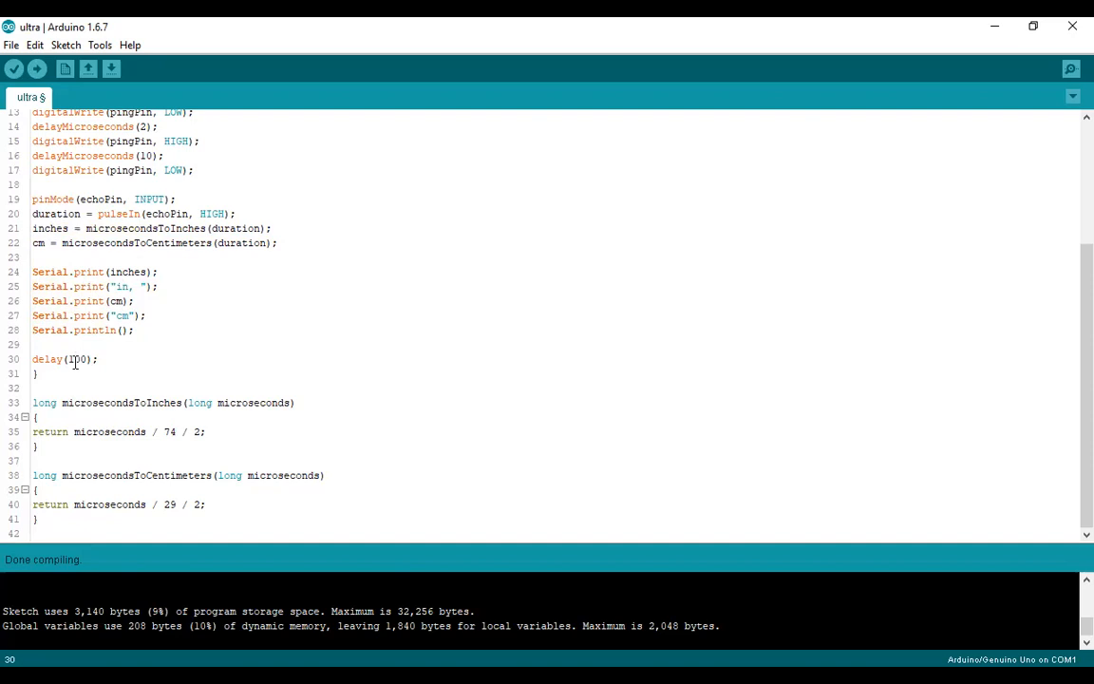
left_click(197, 432)
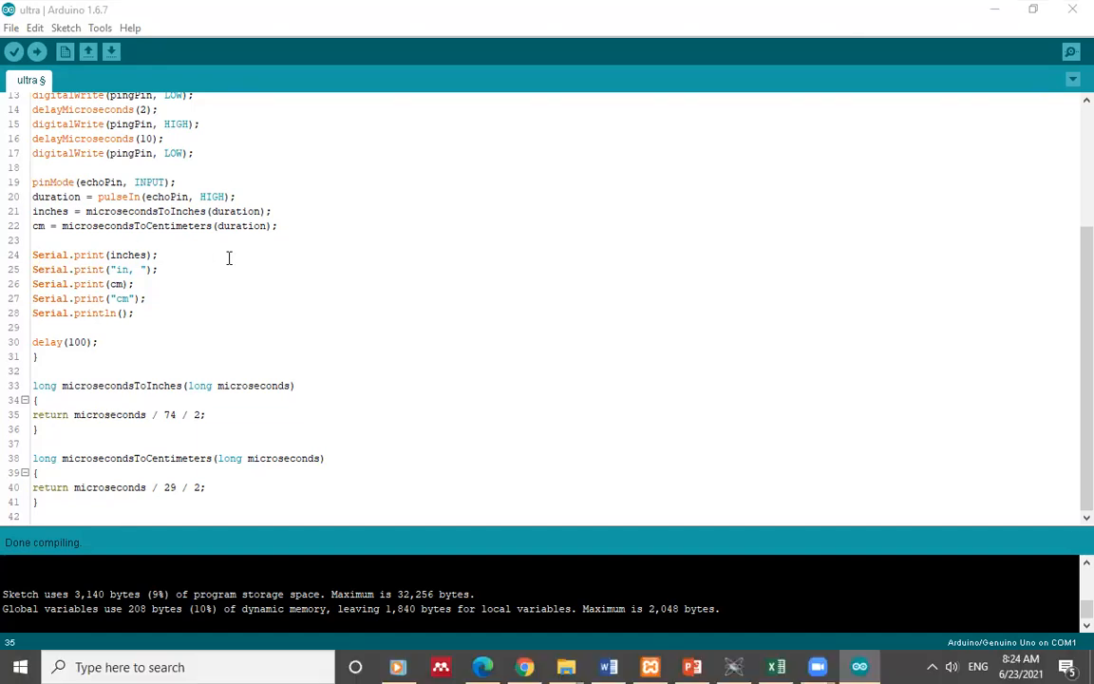
Compile the edited ultra sketch and review its pin declarations.
left_click(1040, 408)
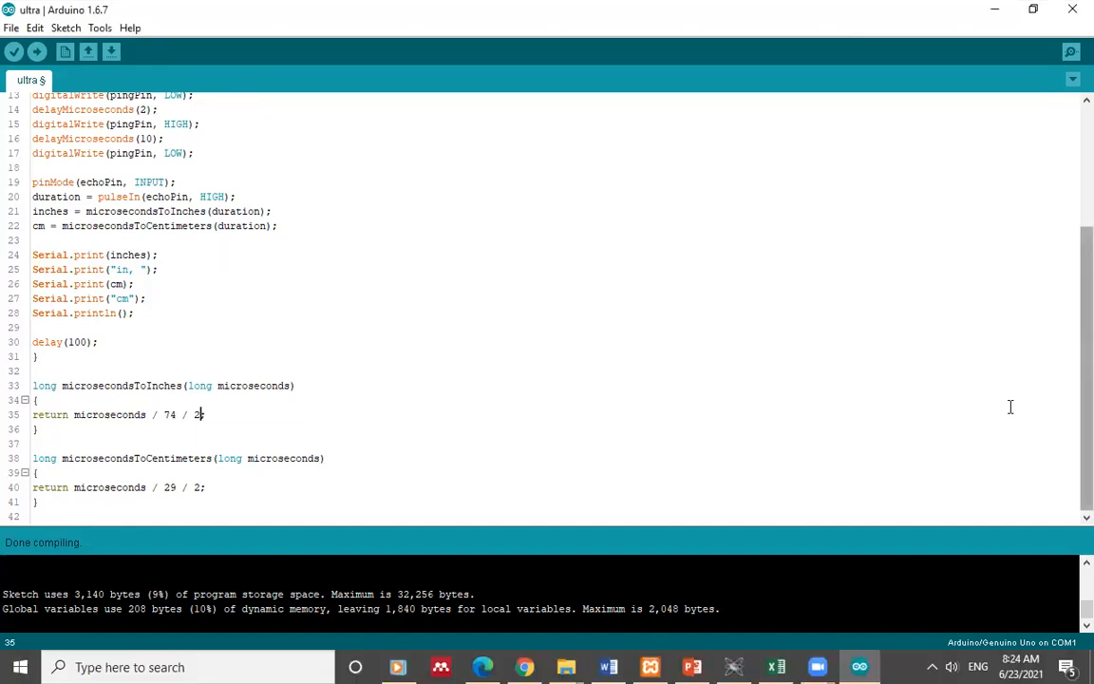
left_click(14, 53)
left_click_drag(1070, 411, 1066, 273)
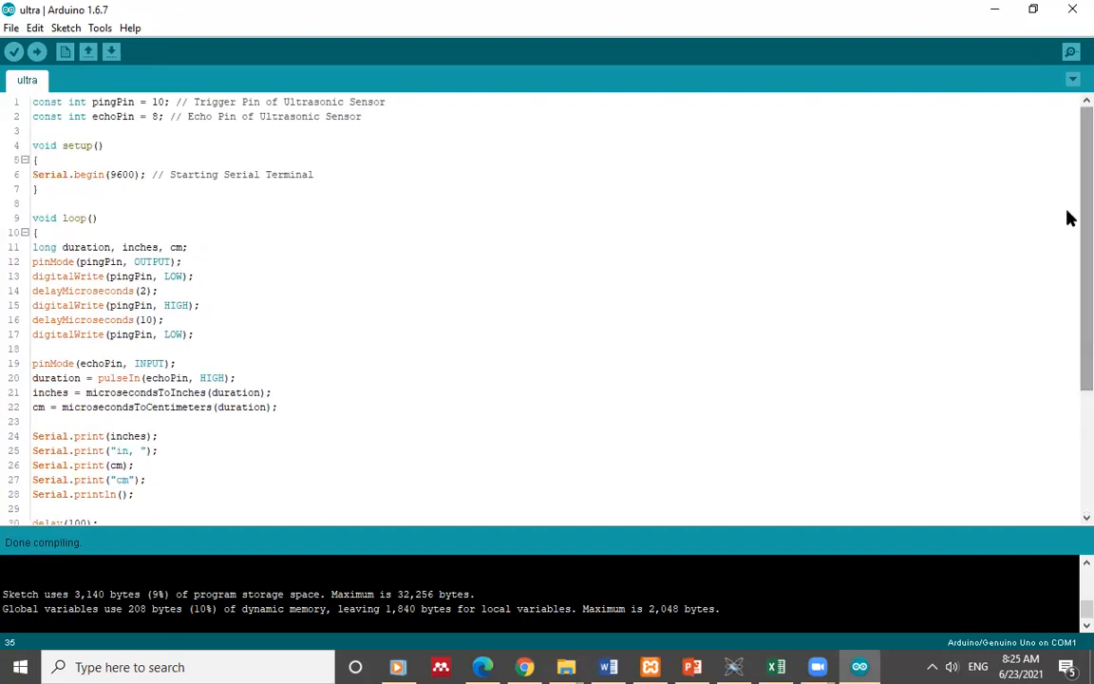
left_click_drag(1066, 218, 1067, 188)
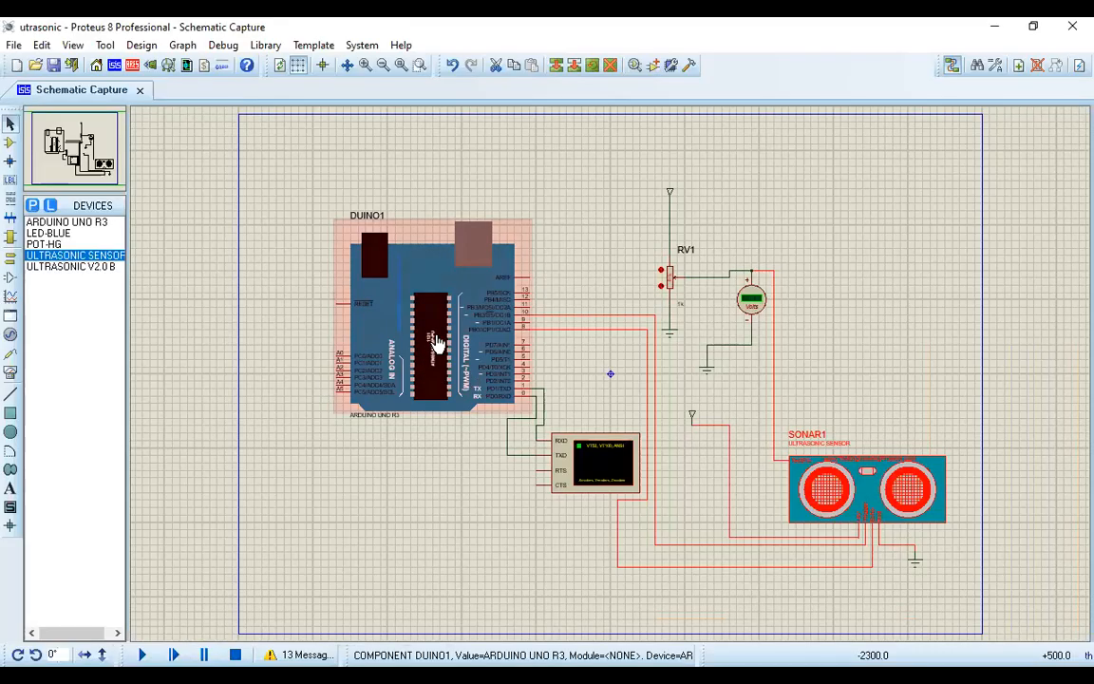
Switch to Proteus, open the properties of Arduino board DUINO1 and browse for its program file on the System (C:) drive.
double_click(437, 344)
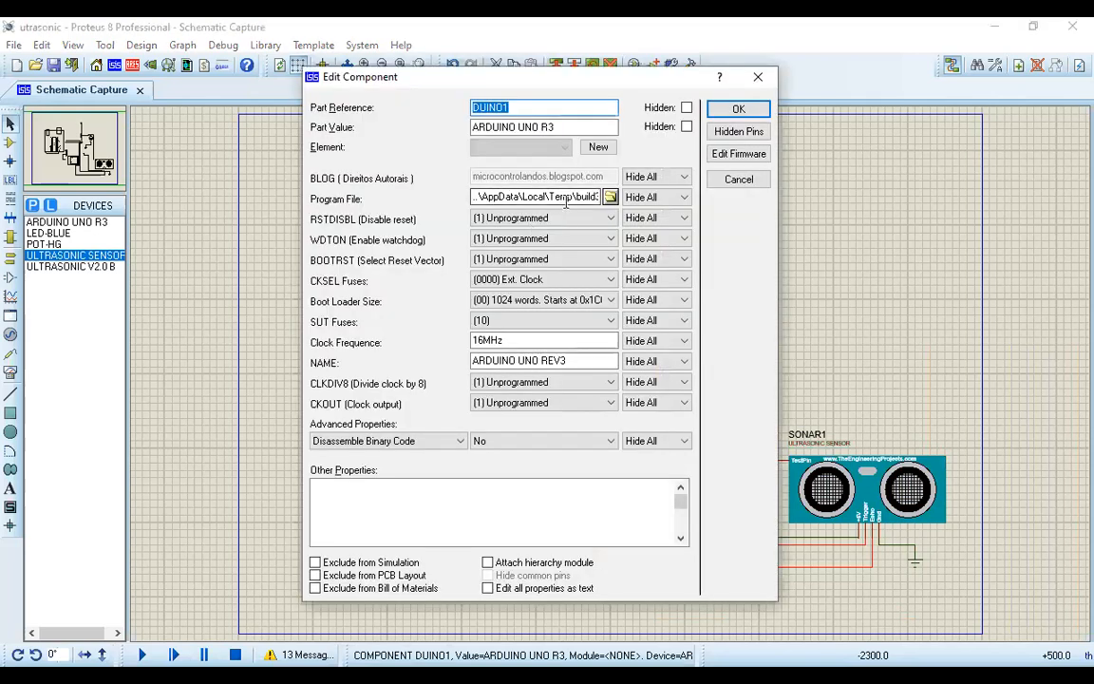
left_click(610, 195)
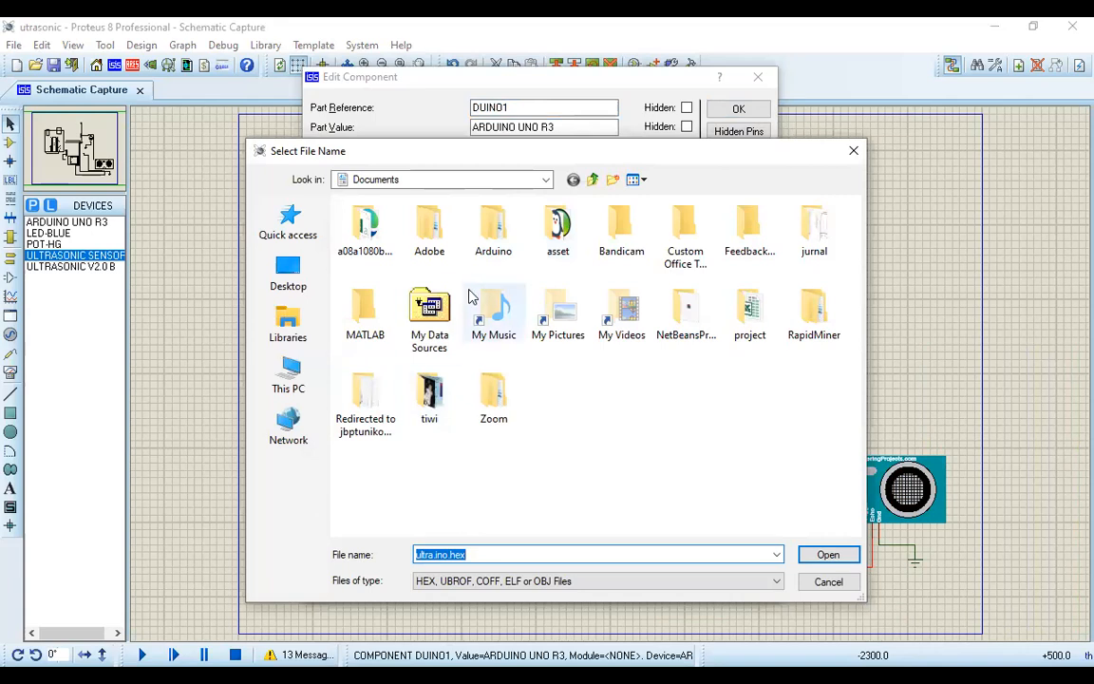
left_click(400, 187)
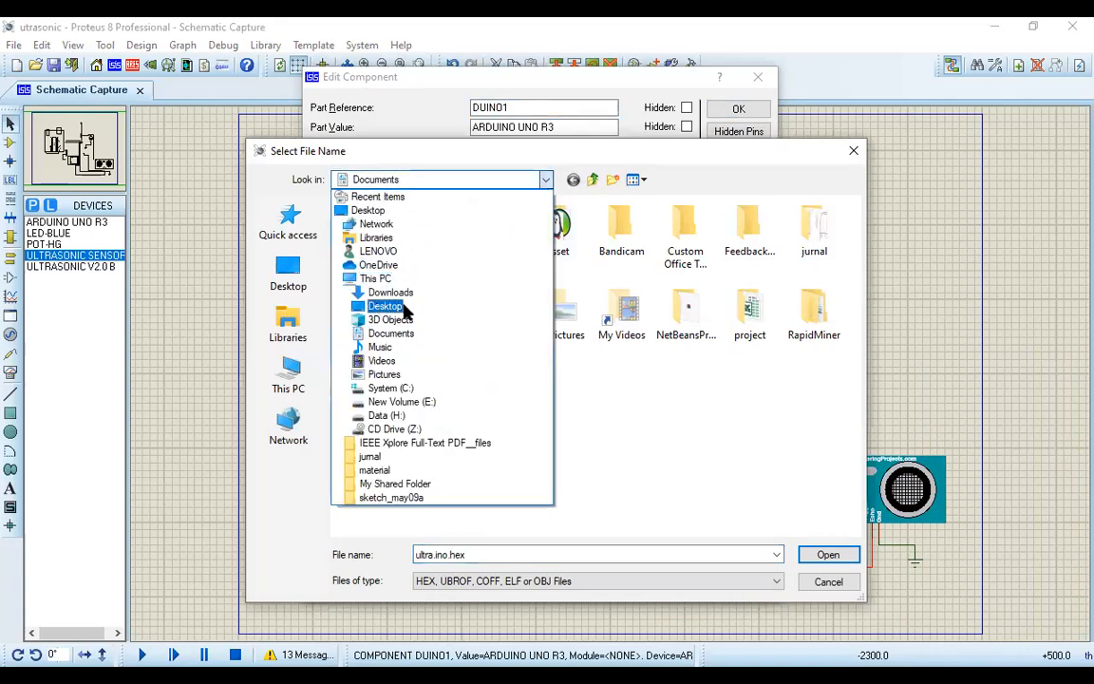
left_click(379, 374)
left_click(375, 182)
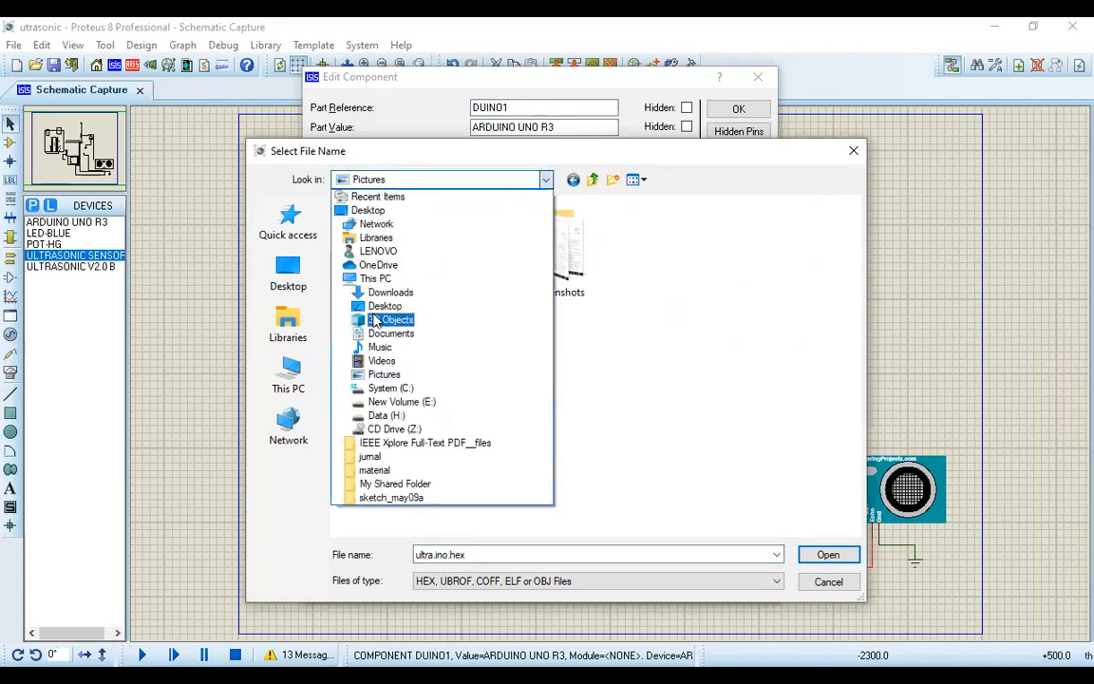
left_click(385, 388)
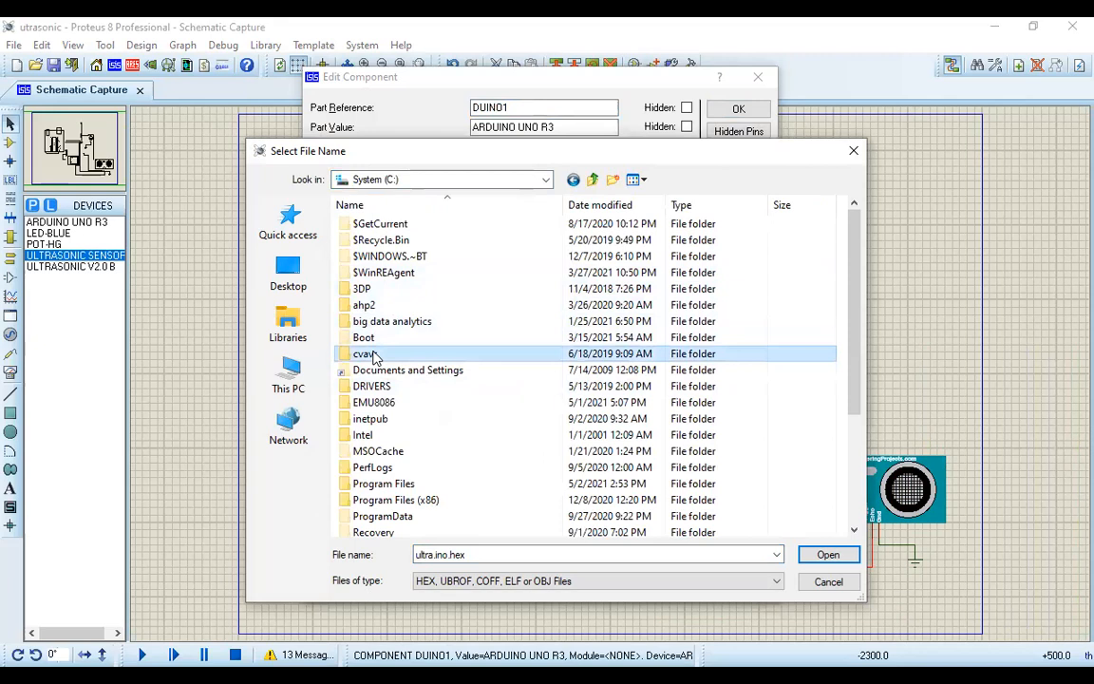
Browse from the System (C:) drive into the Users folder and its LENOVO subfolder.
key("r")
key("Down")
key("Down")
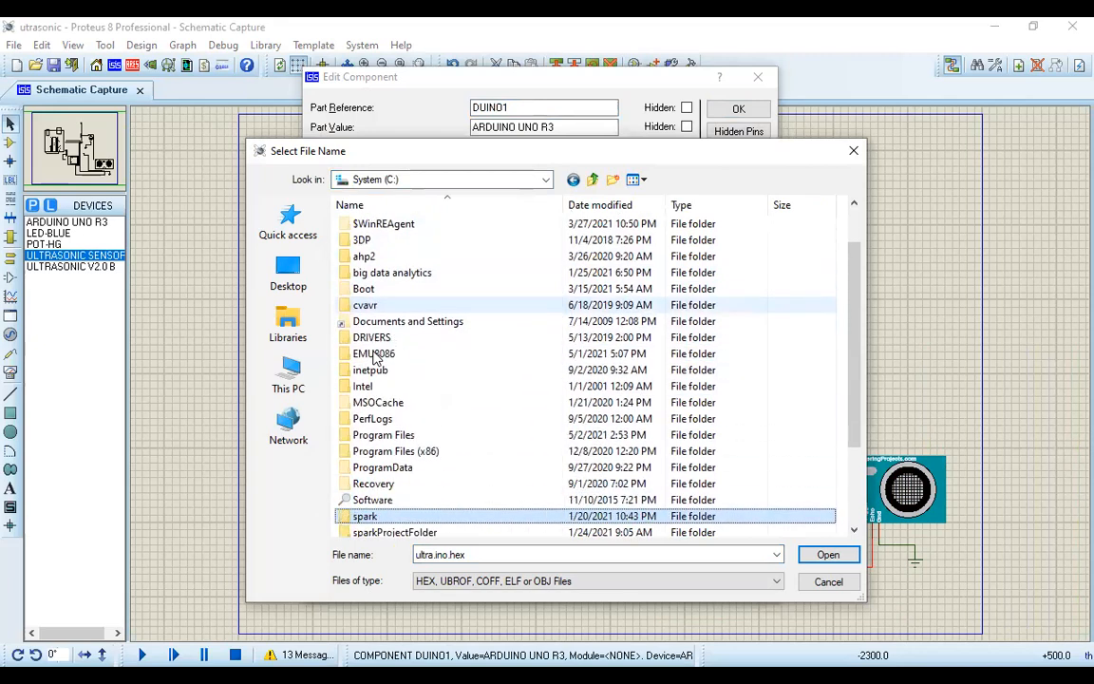
key("End")
key("Up")
key("Up")
key("Up")
key("Up")
key("Return")
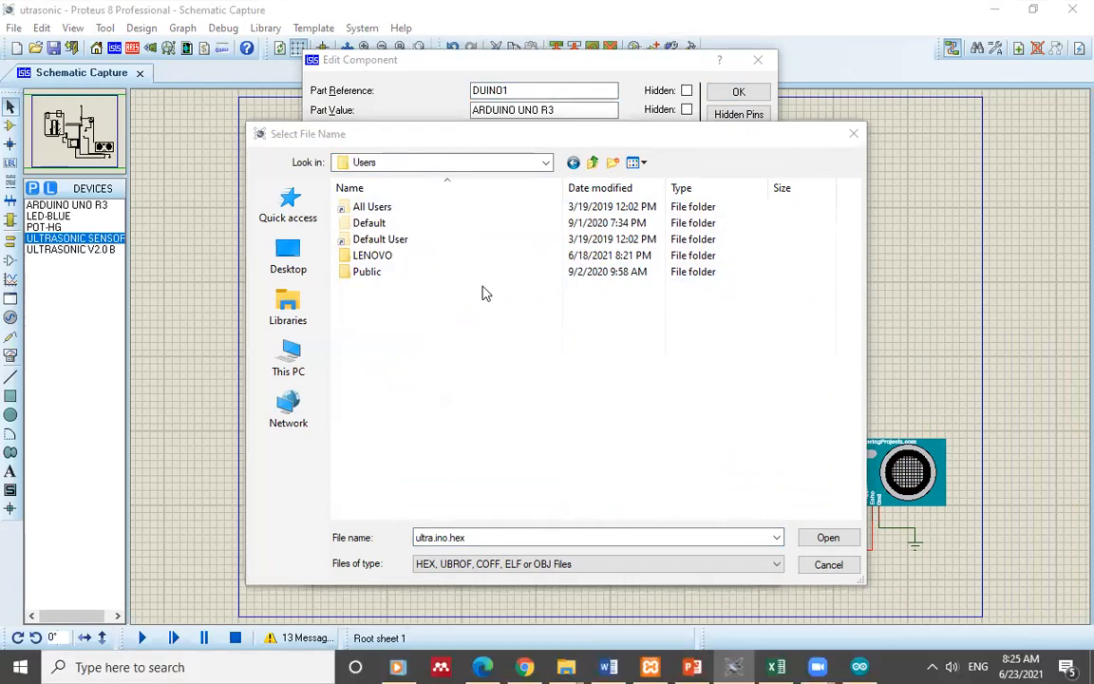
left_click(373, 261)
double_click(373, 258)
Open the AppData folder within LENOVO and go into its Local subfolder.
left_click(366, 322)
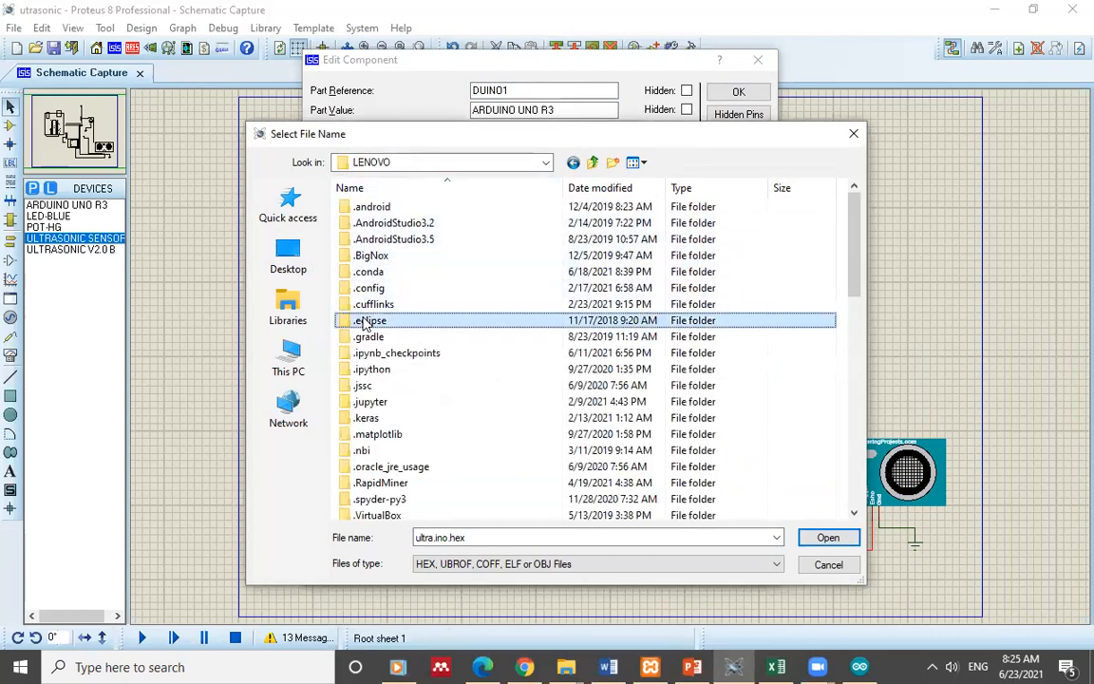
key("Down")
key("Down")
key("Down")
key("Down")
key("Down")
key("Down")
key("Down")
key("Down")
key("Down")
key("Down")
key("Down")
key("Down")
key("Down")
key("Down")
key("Down")
key("Down")
key("Down")
key("Down")
key("Down")
key("Down")
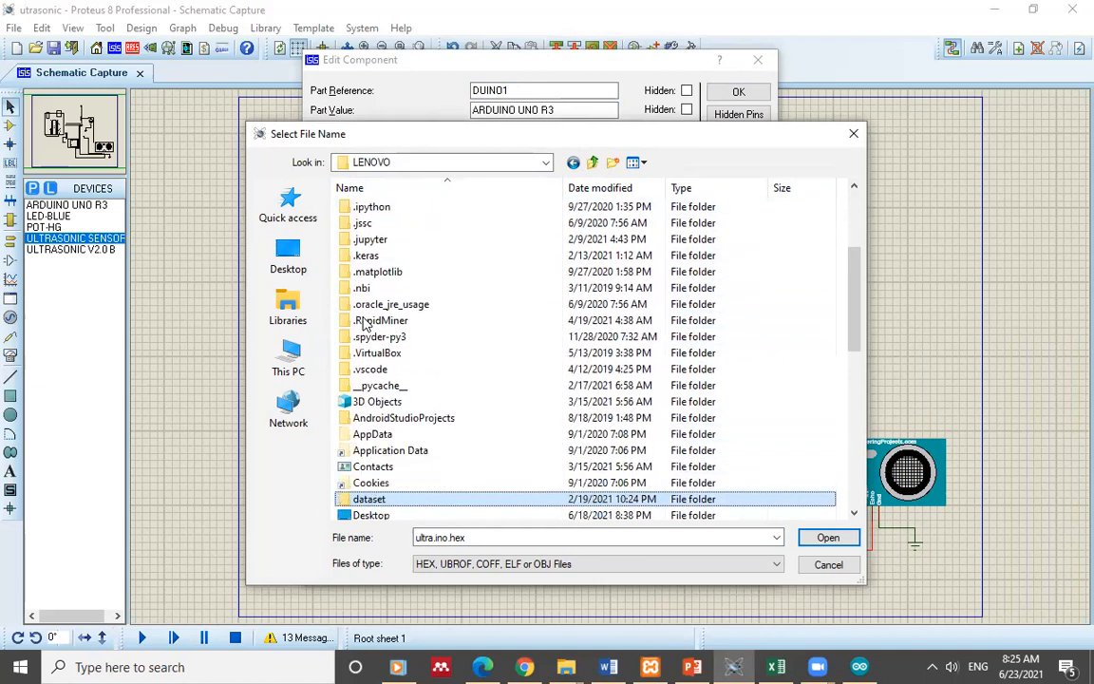
key("Up")
key("Up")
key("Up")
key("Up")
key("Return")
key("Down")
key("Return")
Find and open the Temp folder inside Local.
key("Down")
key("Down")
key("Down")
key("Down")
key("Down")
key("Down")
key("Down")
key("Down")
key("Down")
key("Down")
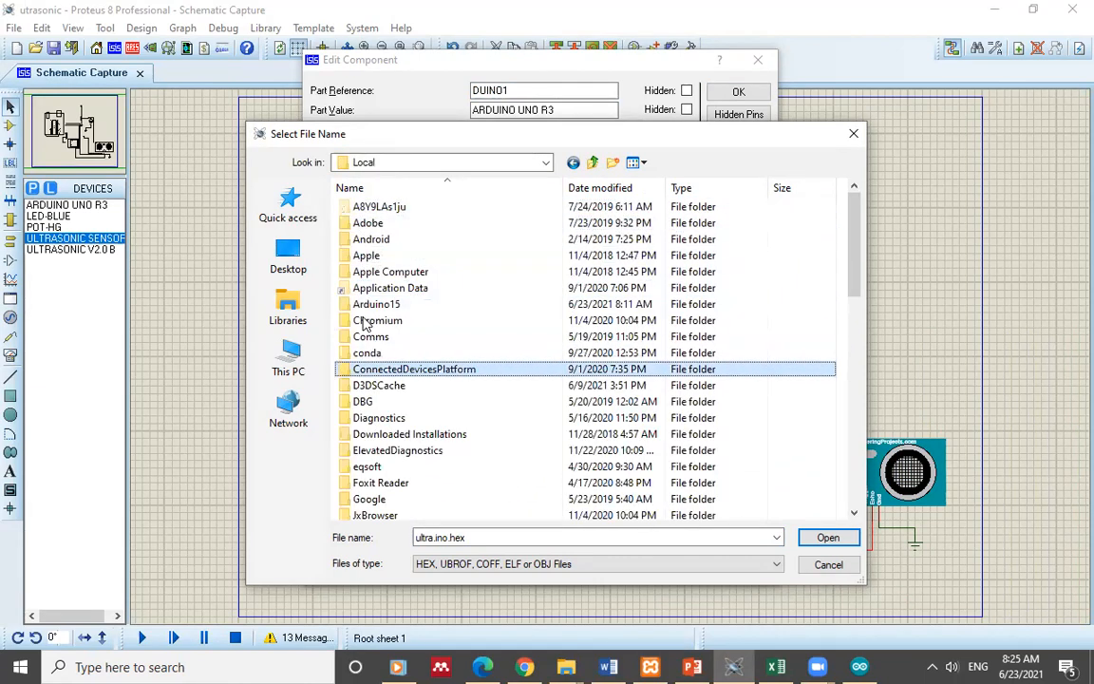
key("t")
key("Return")
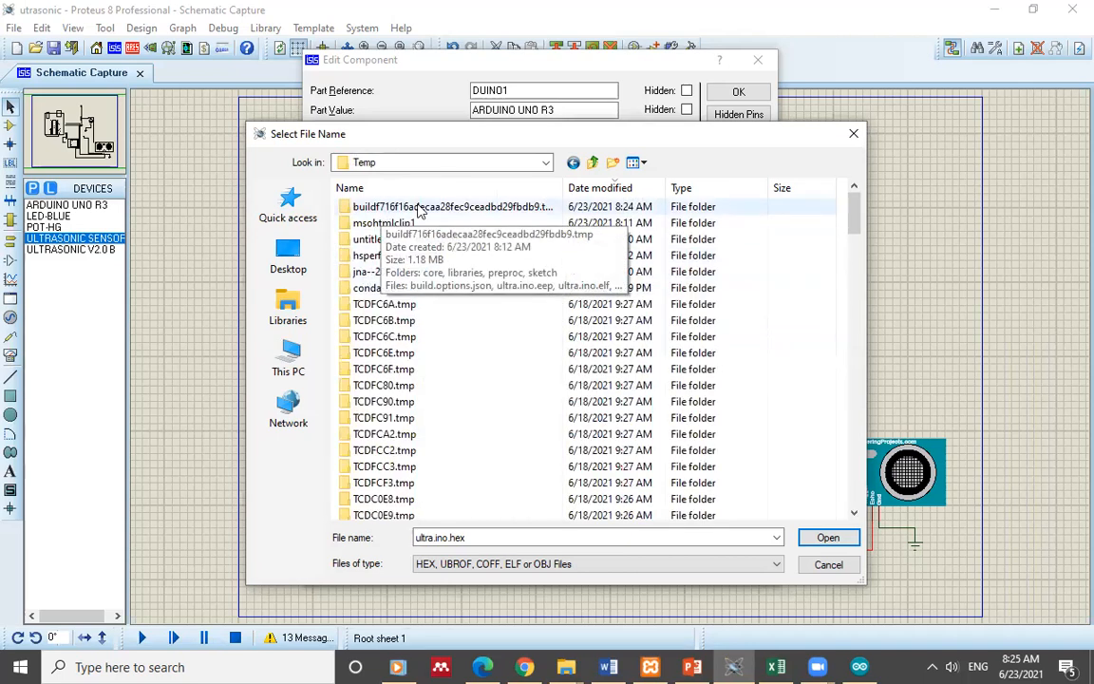
Load ultra.ino.hex from the Arduino build folder modified 6/23/2021 8:24 AM as DUINO1's program file and accept the component properties.
double_click(421, 211)
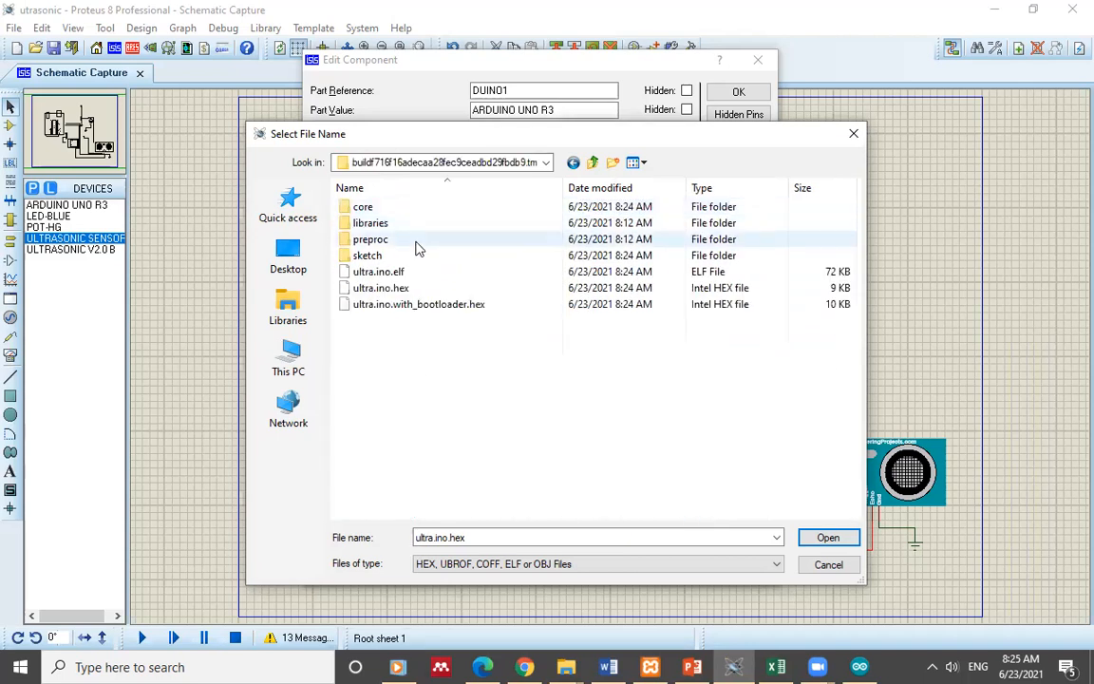
double_click(400, 289)
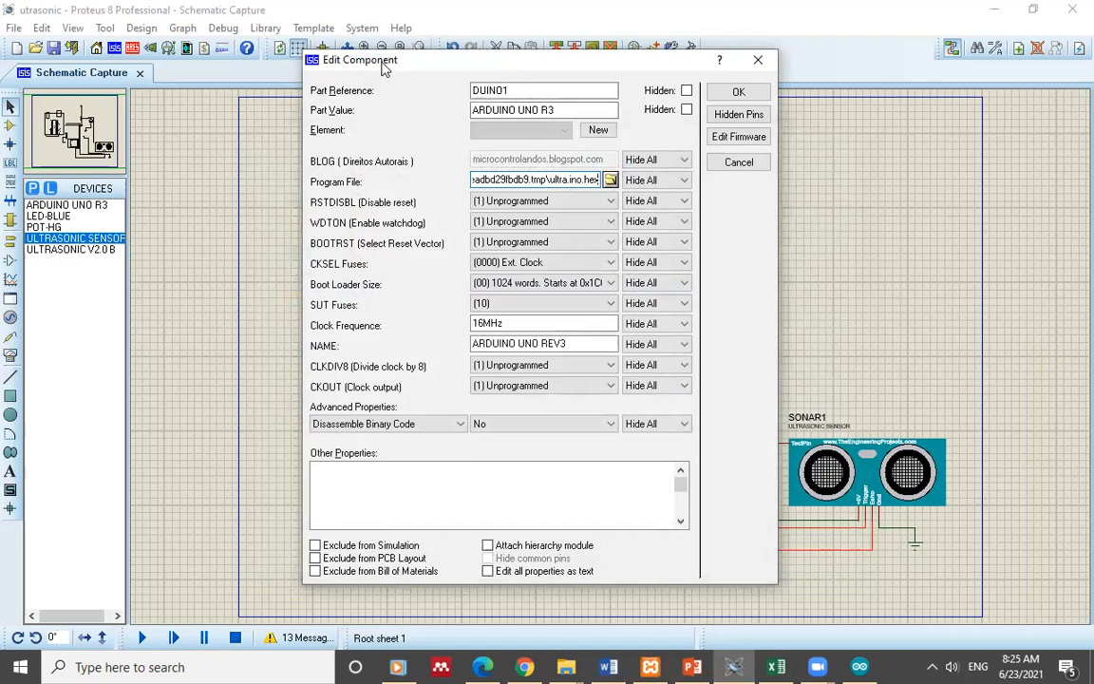
left_click_drag(383, 69, 299, 127)
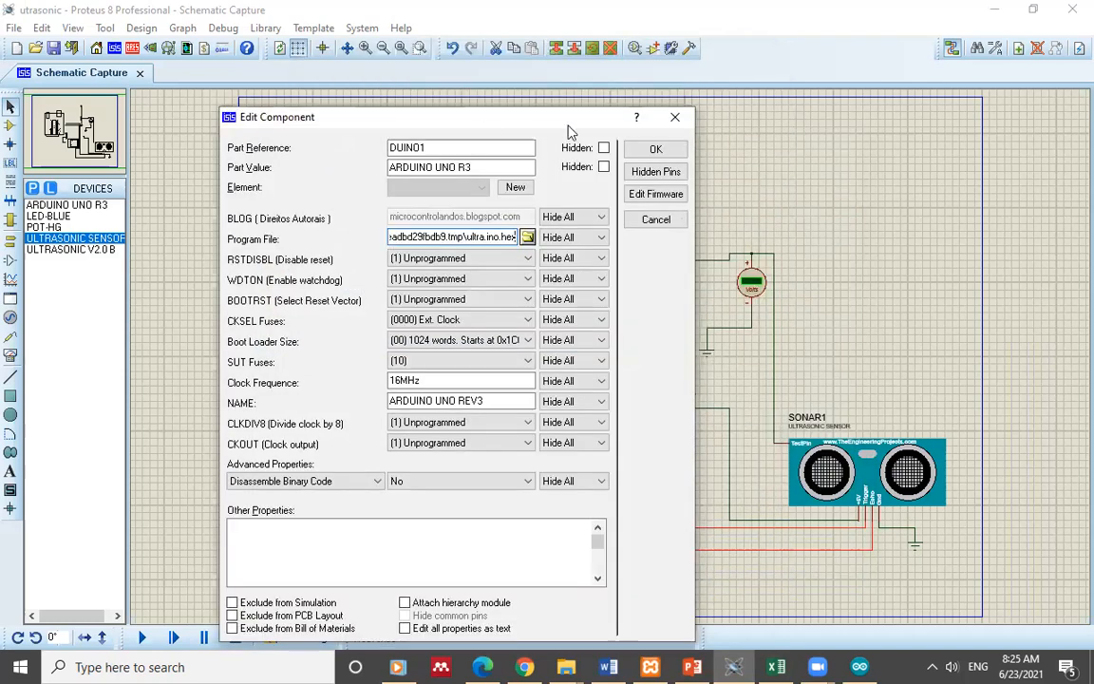
left_click(656, 150)
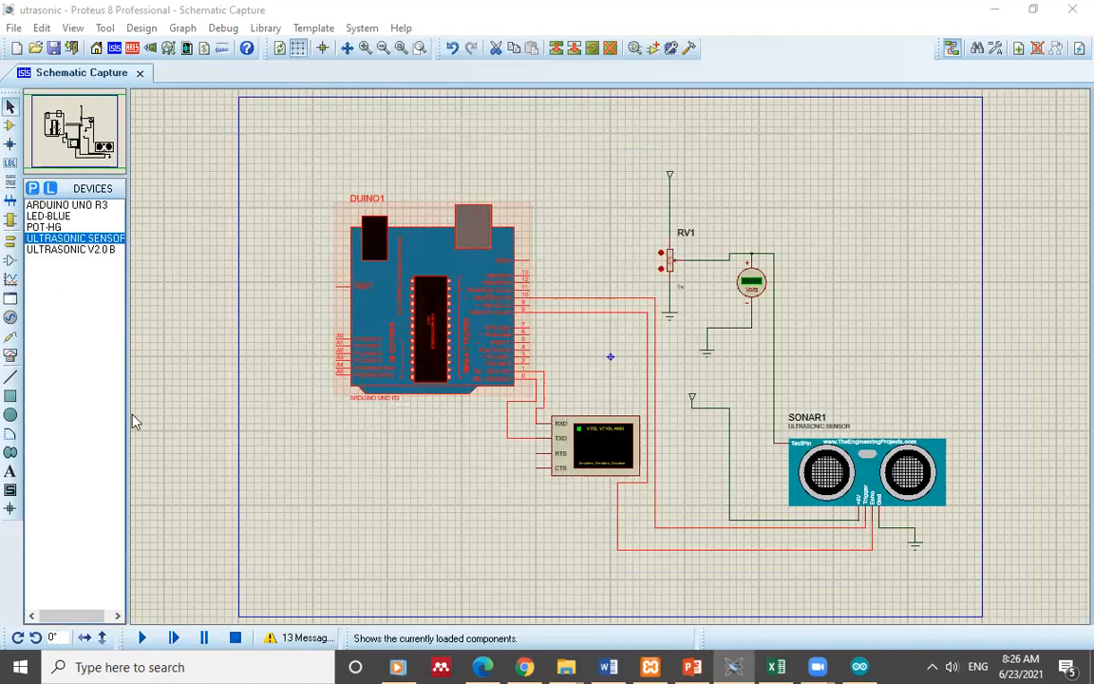
Run the simulation and move the Virtual Terminal window below the Arduino board so the board is uncovered.
left_click(145, 638)
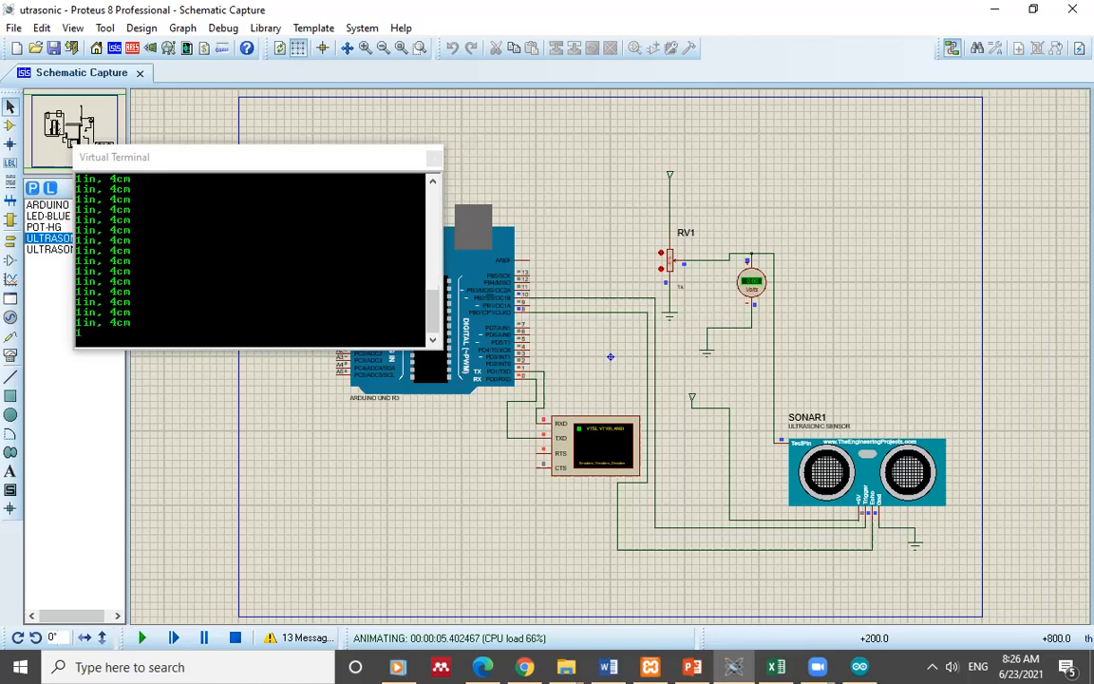
left_click(240, 173)
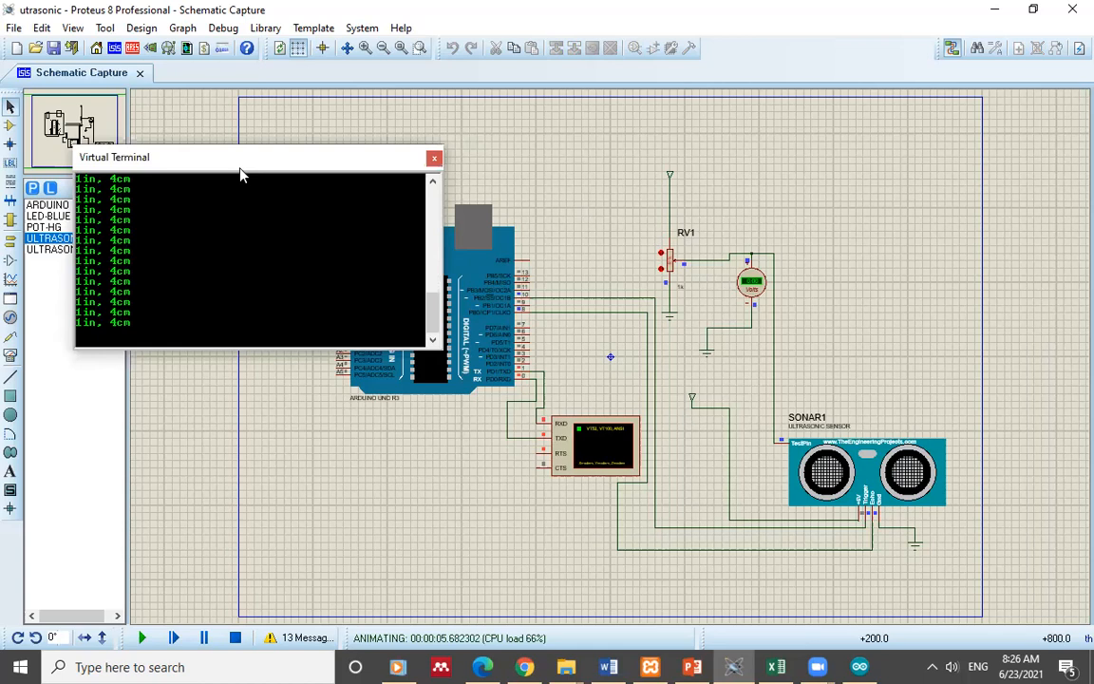
left_click_drag(240, 174, 304, 430)
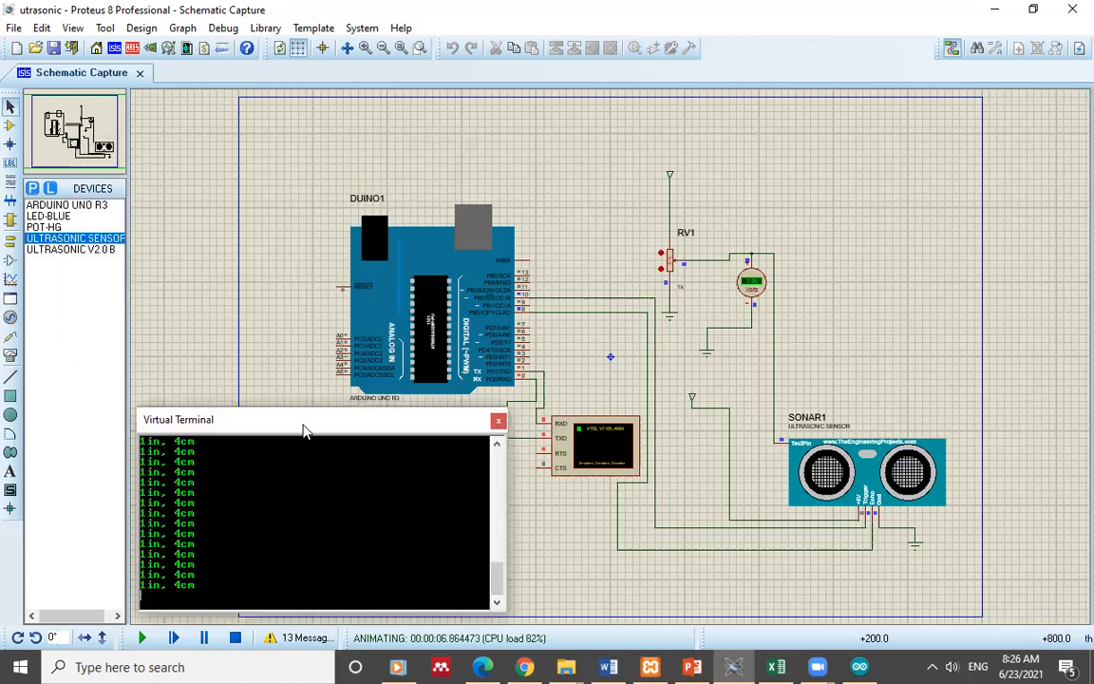